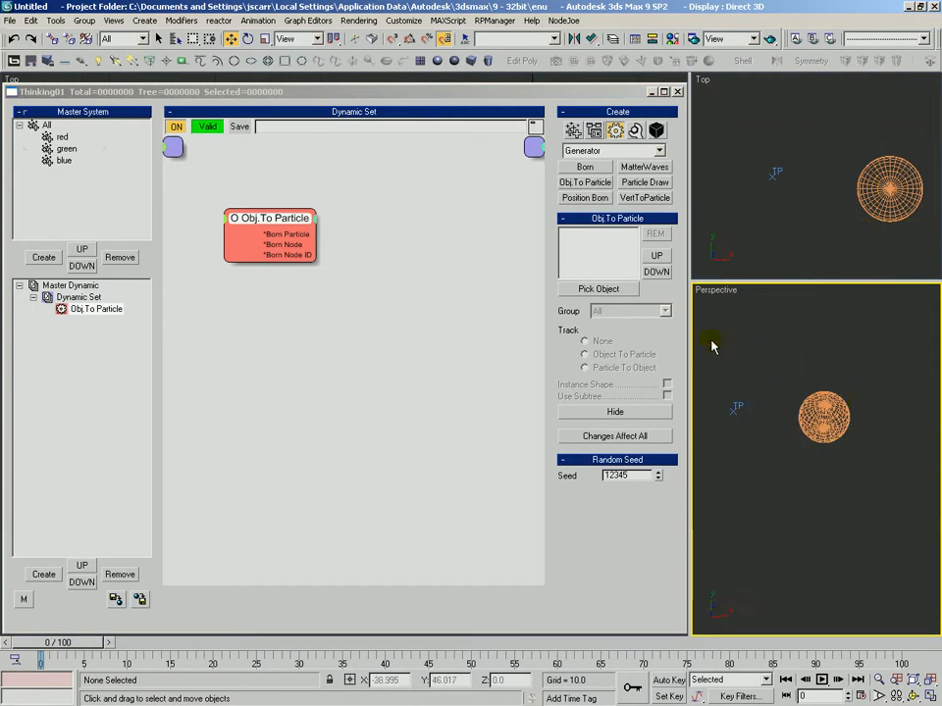
# Step: Close the Thinking particle editor and select the sphere in the large Top viewport
pyautogui.press('q')
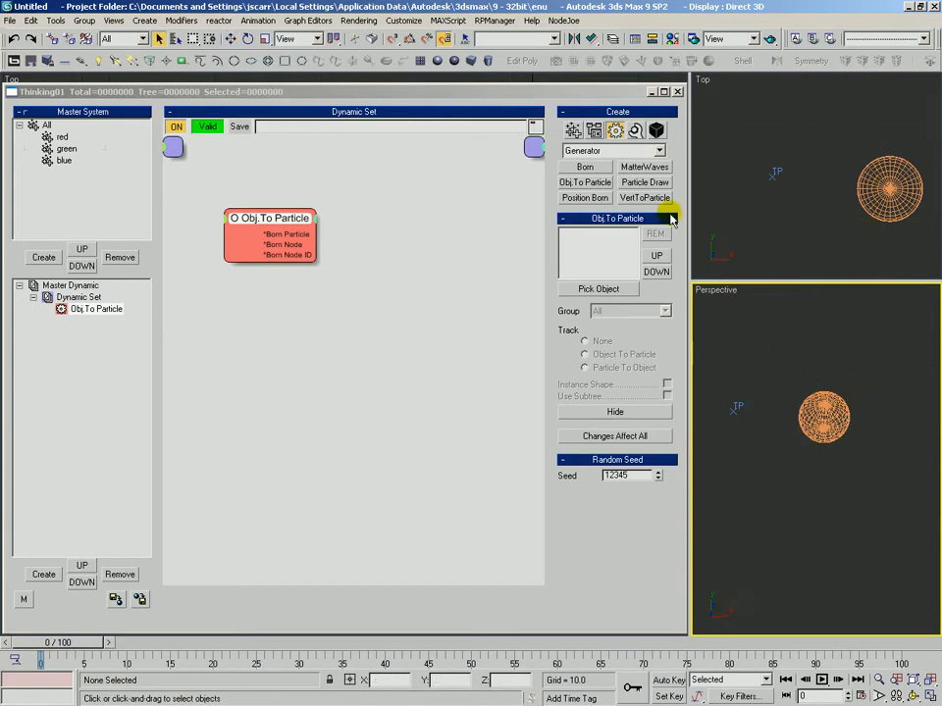
pyautogui.click(679, 93)
pyautogui.click(315, 319)
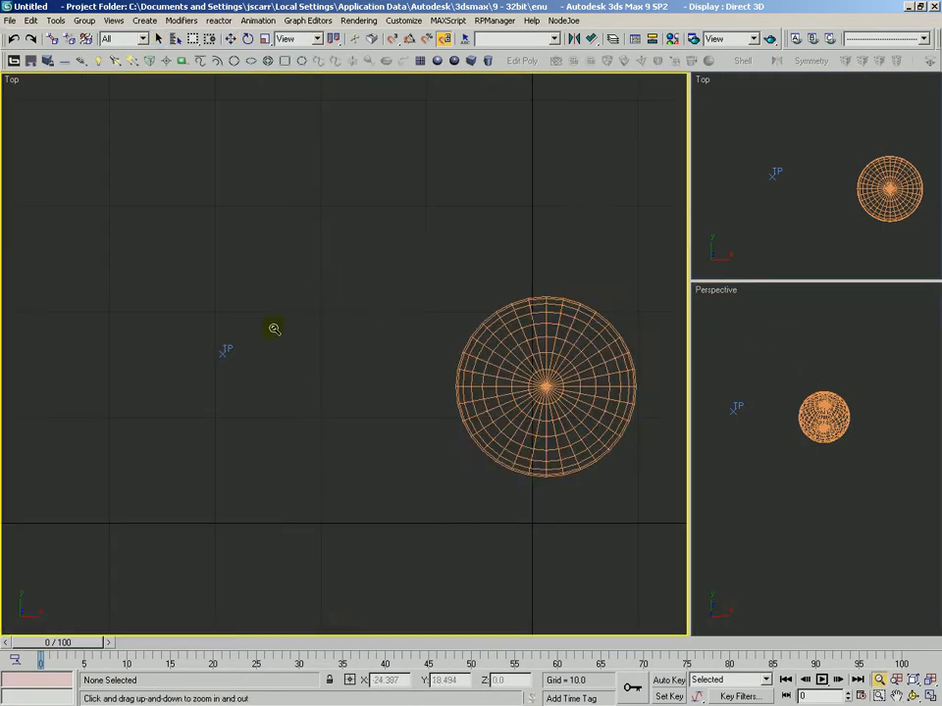
pyautogui.scroll(-7, 298, 326)
pyautogui.scroll(1, 347, 280)
pyautogui.click(388, 393)
pyautogui.keyDown('ctrl'); pyautogui.keyDown('alt'); pyautogui.moveTo(352, 370); pyautogui.dragTo(334, 390, button='middle'); pyautogui.keyUp('alt'); pyautogui.keyUp('ctrl')
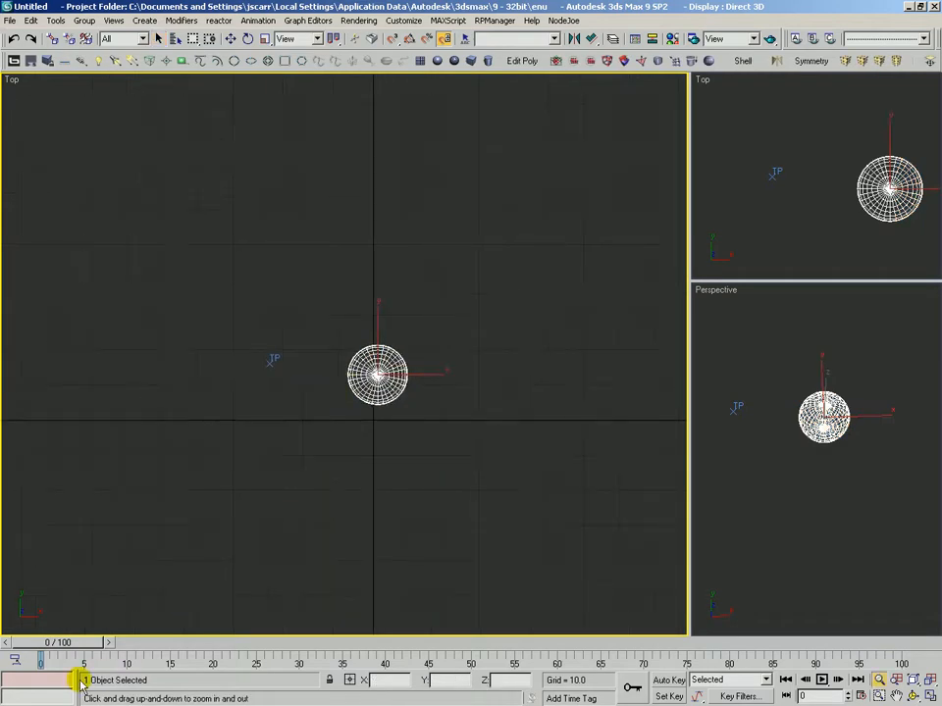
# Step: Enable Auto Key and animate the sphere at frame 13 by moving it up and to the right, rotating it and scaling it non-uniformly
pyautogui.press('n')
pyautogui.moveTo(70, 645); pyautogui.dragTo(175, 644)
pyautogui.press('w')
pyautogui.moveTo(404, 359); pyautogui.dragTo(462, 210)
pyautogui.press('e')
pyautogui.press('r')
pyautogui.press('r')
# Step: At frame 28, move the sphere left above the particle system icon, rotate it and stretch it along its local Y axis
pyautogui.moveTo(189, 642); pyautogui.dragTo(312, 636)
pyautogui.press('w')
pyautogui.moveTo(460, 290); pyautogui.dragTo(206, 269)
pyautogui.press('e')
pyautogui.press('r')
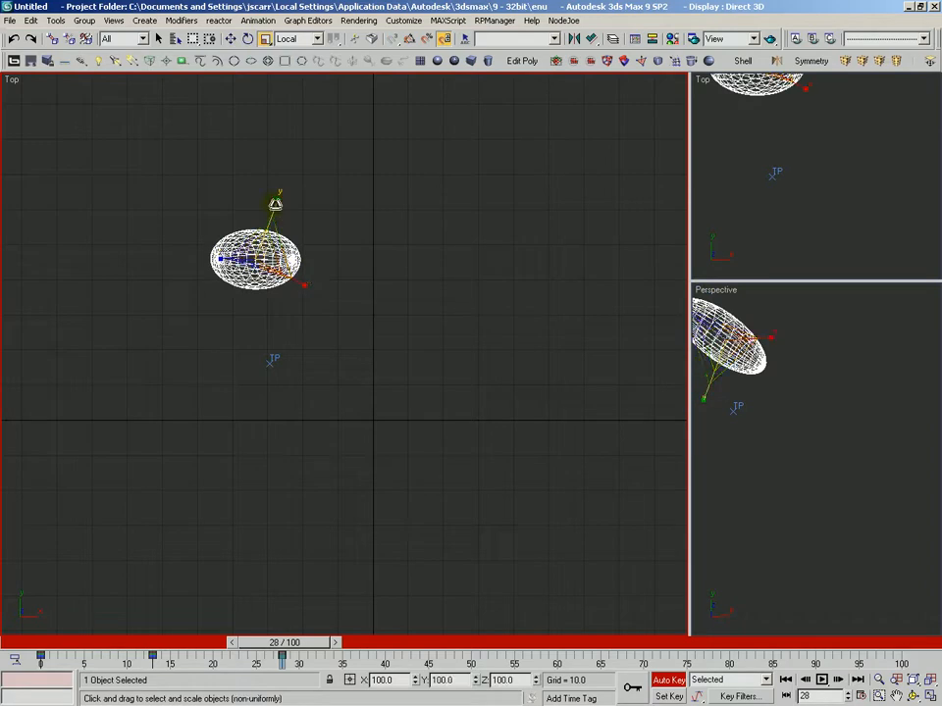
pyautogui.moveTo(276, 199); pyautogui.dragTo(314, 134)
# Step: At frame 59, move the sphere to the lower area of the Top view and rotate it
pyautogui.moveTo(284, 641); pyautogui.dragTo(545, 642)
pyautogui.press('w')
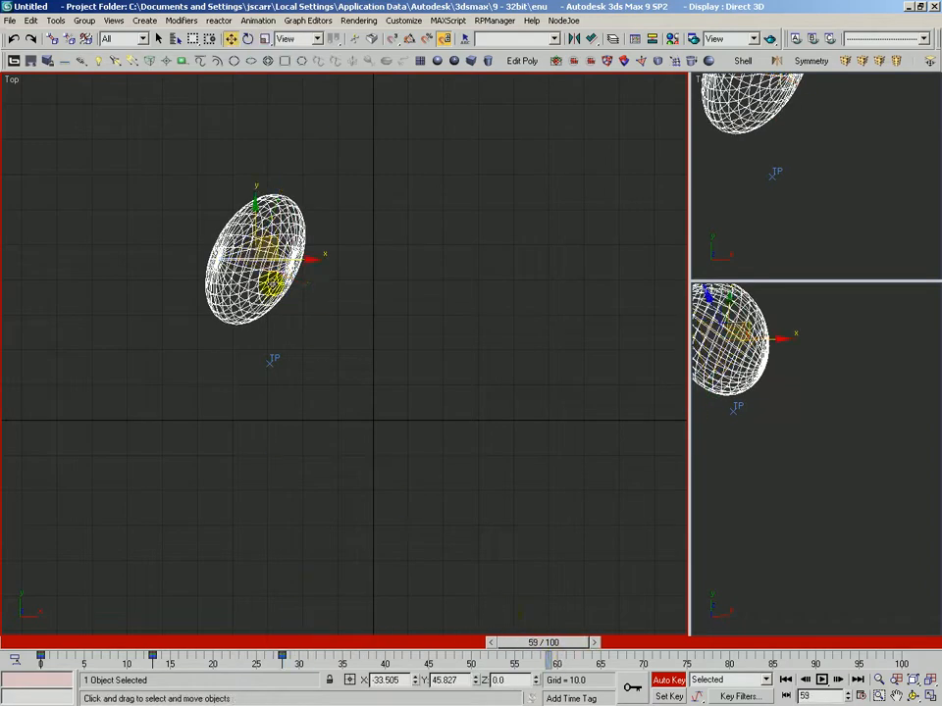
pyautogui.moveTo(278, 246); pyautogui.dragTo(392, 533)
pyautogui.press('e')
pyautogui.moveTo(362, 570); pyautogui.dragTo(348, 461)
# Step: At frame 83, move the sphere back up and to the right, rotate it and scale it along its local X axis
pyautogui.moveTo(685, 664); pyautogui.dragTo(754, 659)
pyautogui.press('w')
pyautogui.moveTo(398, 525); pyautogui.dragTo(450, 308)
pyautogui.press('e')
pyautogui.moveTo(443, 362); pyautogui.dragTo(458, 328)
pyautogui.press('r')
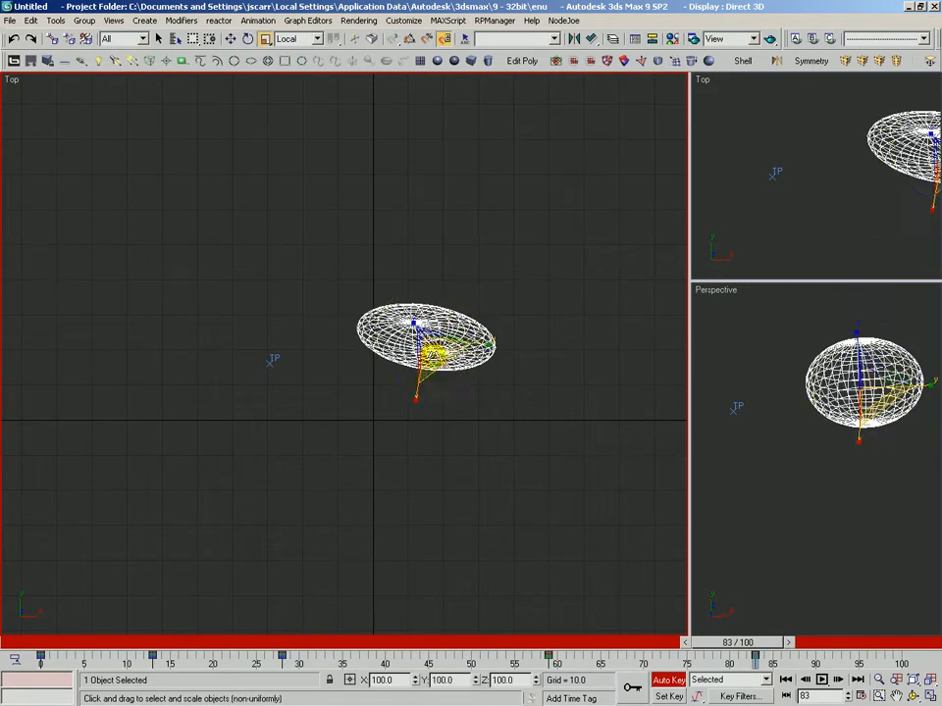
pyautogui.moveTo(420, 408); pyautogui.dragTo(395, 445)
# Step: Copy the sphere's frame 0 key to frame 100 to loop the motion, and turn off Auto Key
pyautogui.moveTo(747, 642); pyautogui.dragTo(863, 642)
pyautogui.moveTo(41, 657)
pyautogui.keyDown('shift'); pyautogui.mouseDown()
pyautogui.moveTo(563, 681)
pyautogui.moveTo(883, 673)
pyautogui.moveTo(900, 659)
pyautogui.moveTo(118, 642)
pyautogui.moveTo(271, 651)
pyautogui.moveTo(771, 643)
pyautogui.moveTo(908, 658)
pyautogui.moveTo(504, 636)
pyautogui.moveTo(151, 649)
pyautogui.moveTo(61, 667)
pyautogui.mouseUp(); pyautogui.keyUp('shift')
pyautogui.press('r')
pyautogui.click(520, 315)
pyautogui.press('n')
# Step: Reopen the Thinking particle editor and orbit the Perspective view to see the sphere from a lower angle
pyautogui.press('6')
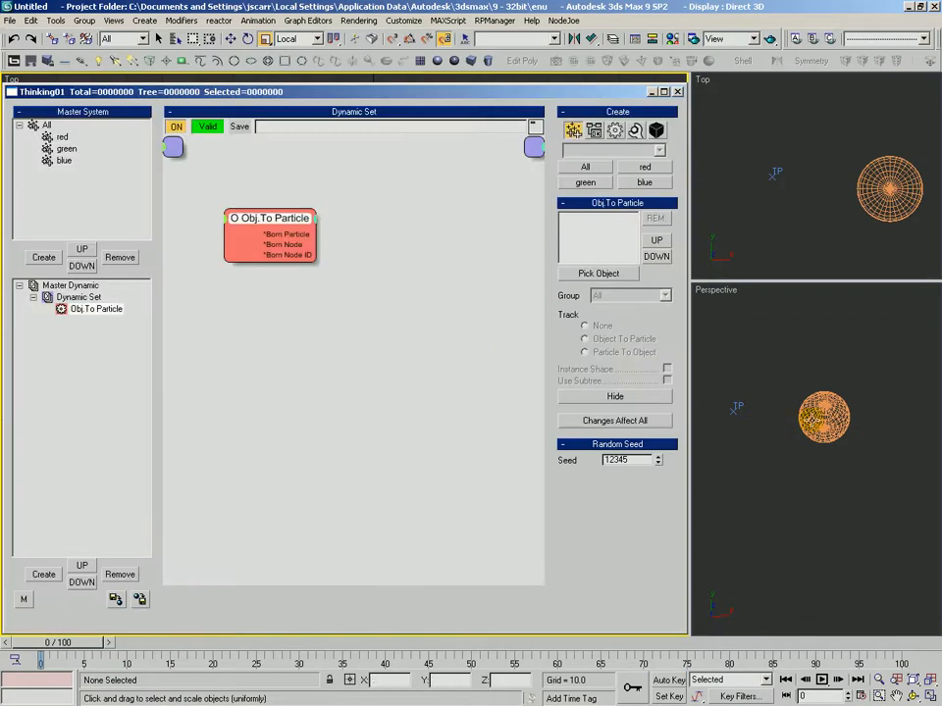
pyautogui.press('q')
pyautogui.click(809, 418)
pyautogui.hotkey('ctrl', 'r')
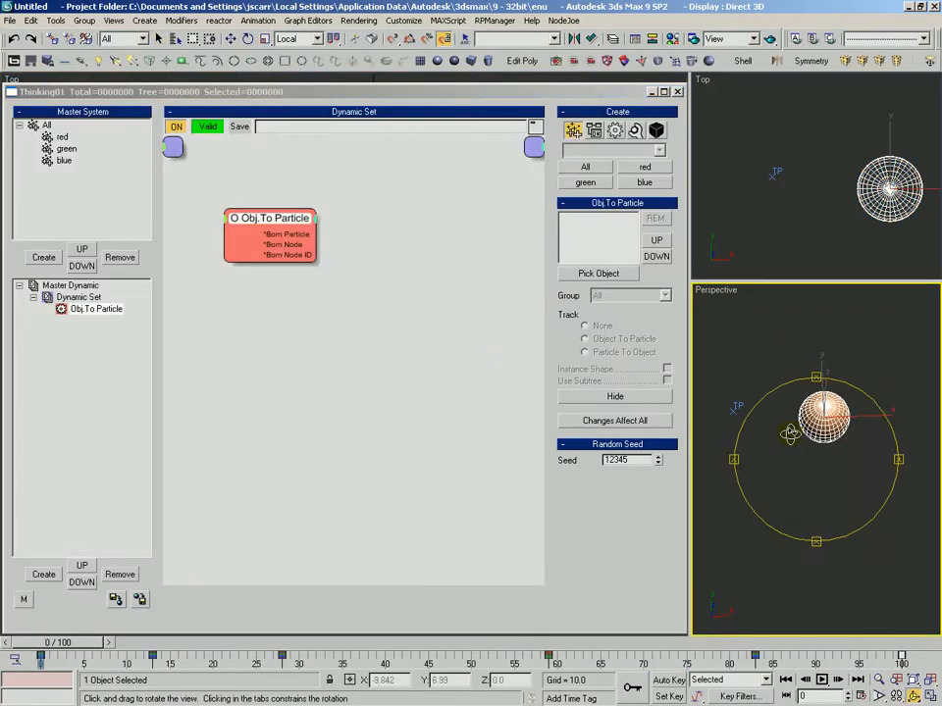
pyautogui.keyDown('alt'); pyautogui.moveTo(815, 446); pyautogui.dragTo(849, 363, button='middle'); pyautogui.keyUp('alt')
pyautogui.click(851, 360)
pyautogui.click(829, 437)
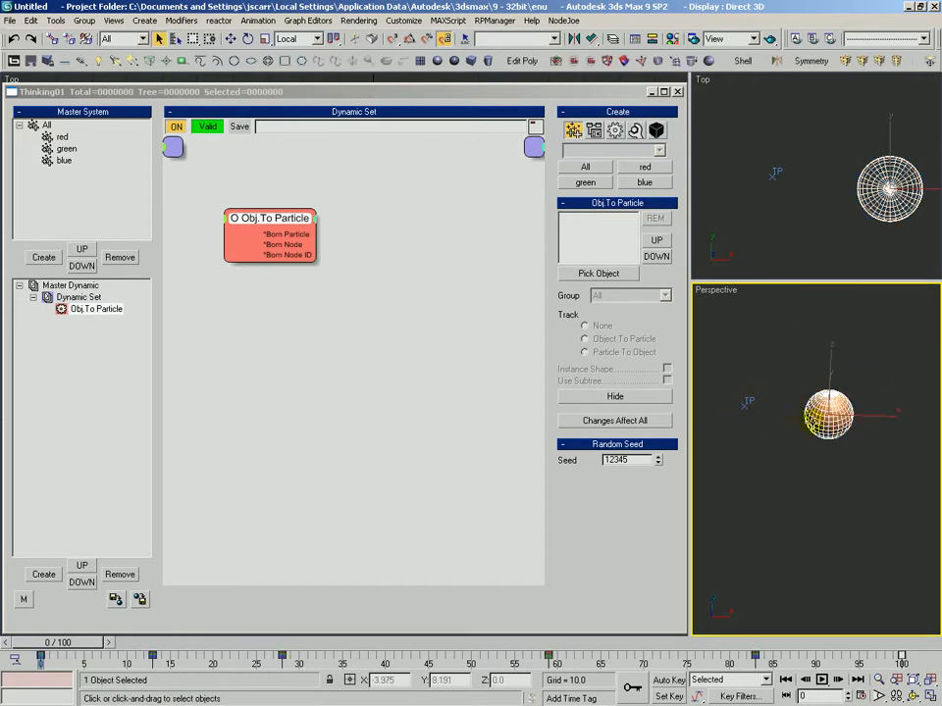
# Step: Pick the sphere as the source object of the Obj.To Particle node and assign it to the blue group
pyautogui.moveTo(273, 219); pyautogui.dragTo(260, 215)
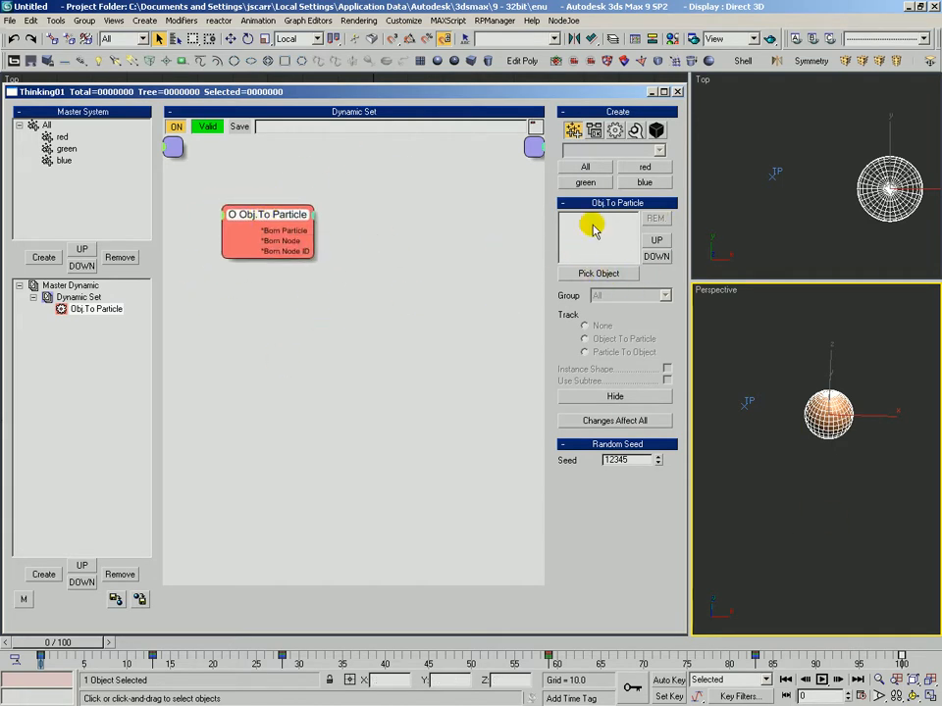
pyautogui.click(606, 274)
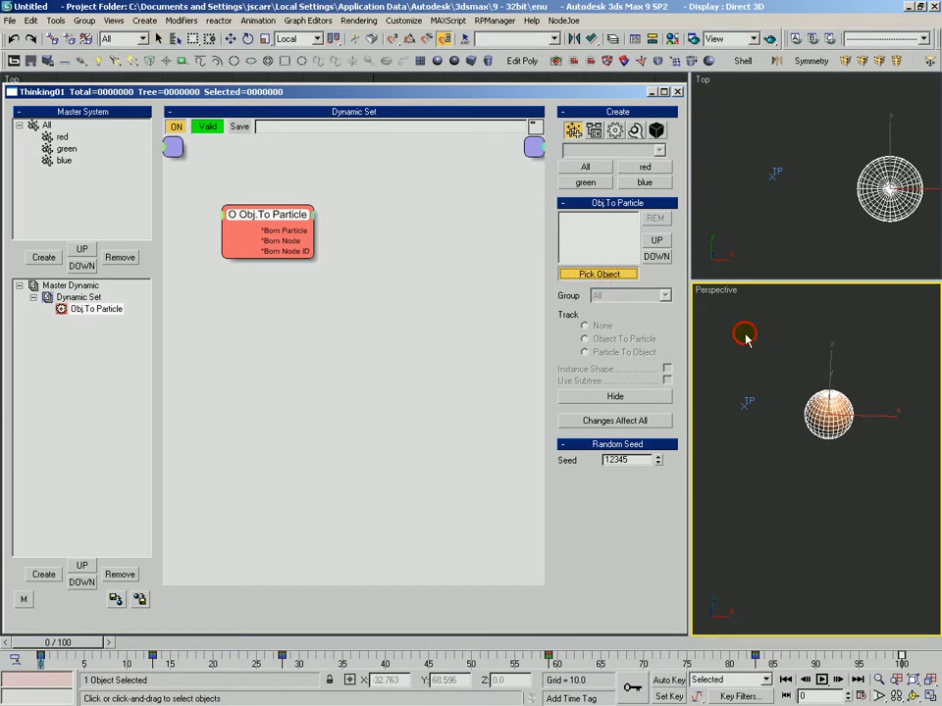
pyautogui.click(829, 412)
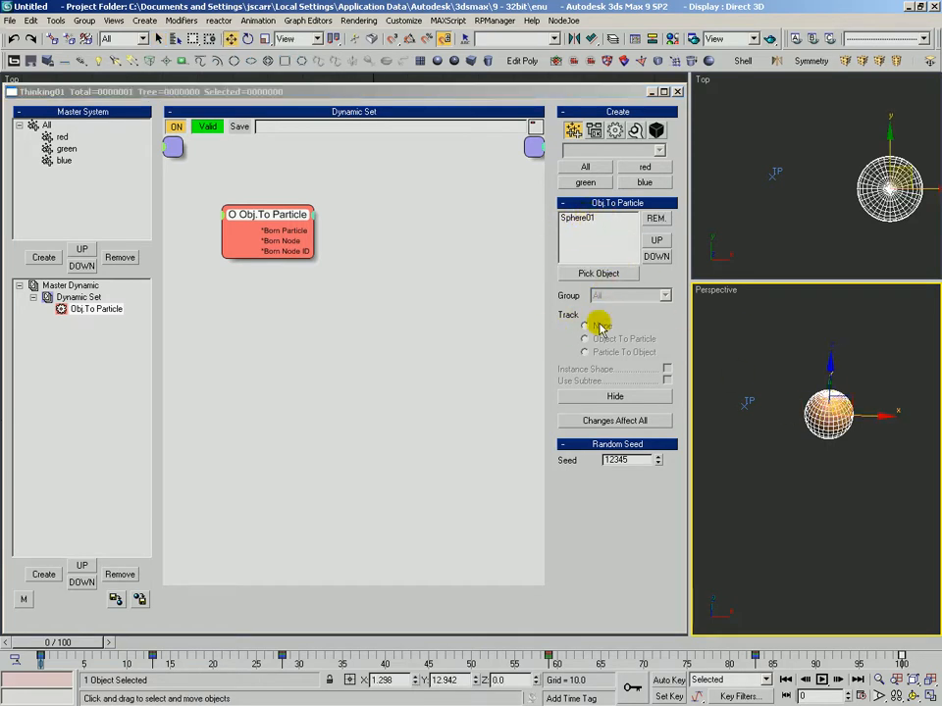
pyautogui.click(585, 220)
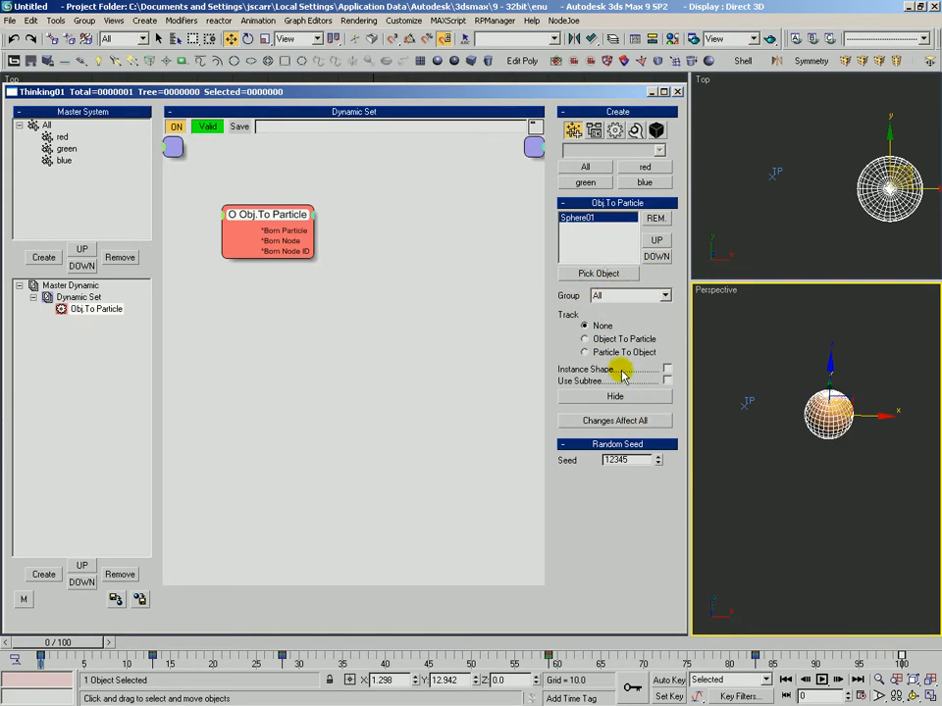
pyautogui.click(601, 297)
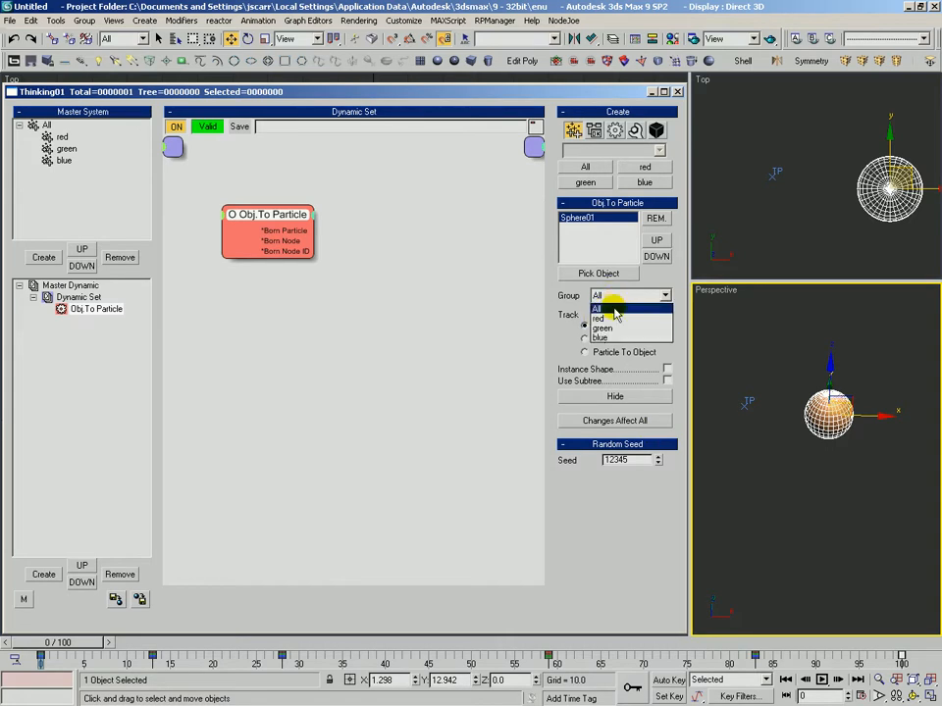
pyautogui.click(601, 337)
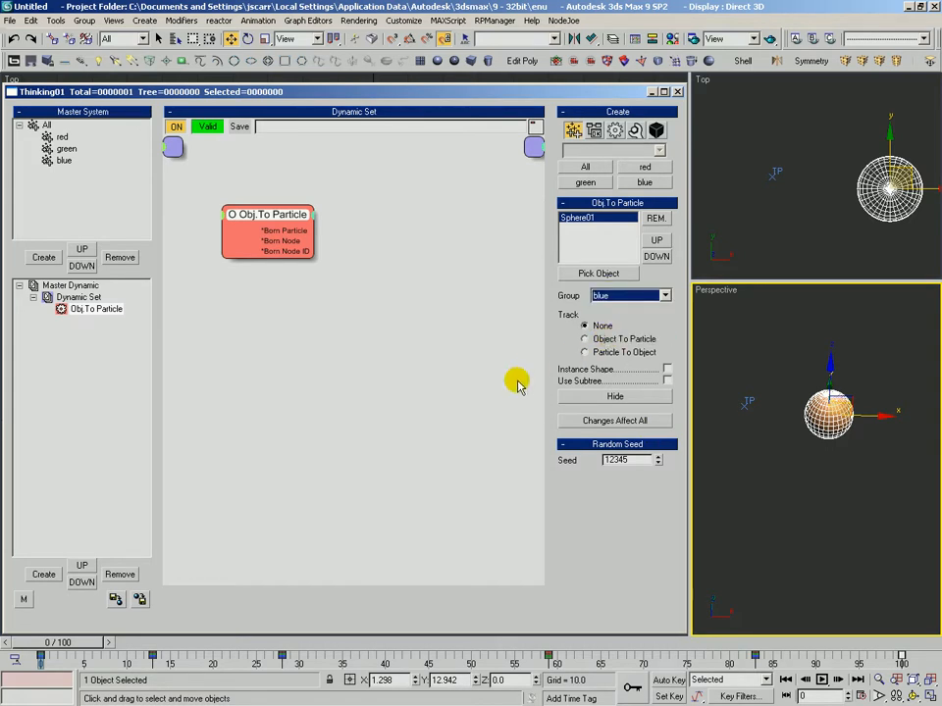
pyautogui.moveTo(79, 644); pyautogui.dragTo(34, 648)
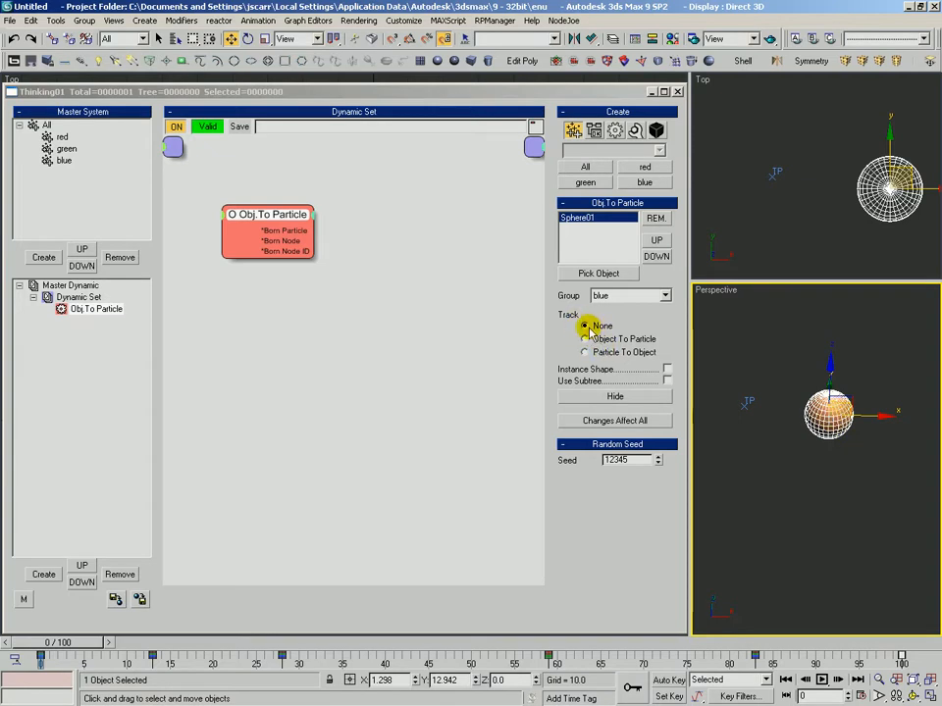
# Step: Set the Master Dynamic particle display type to Flakes after trying Ticks
pyautogui.click(800, 471)
pyautogui.hotkey('alt', 'z')
pyautogui.moveTo(839, 414); pyautogui.dragTo(874, 370)
pyautogui.hotkey('ctrl', 'r')
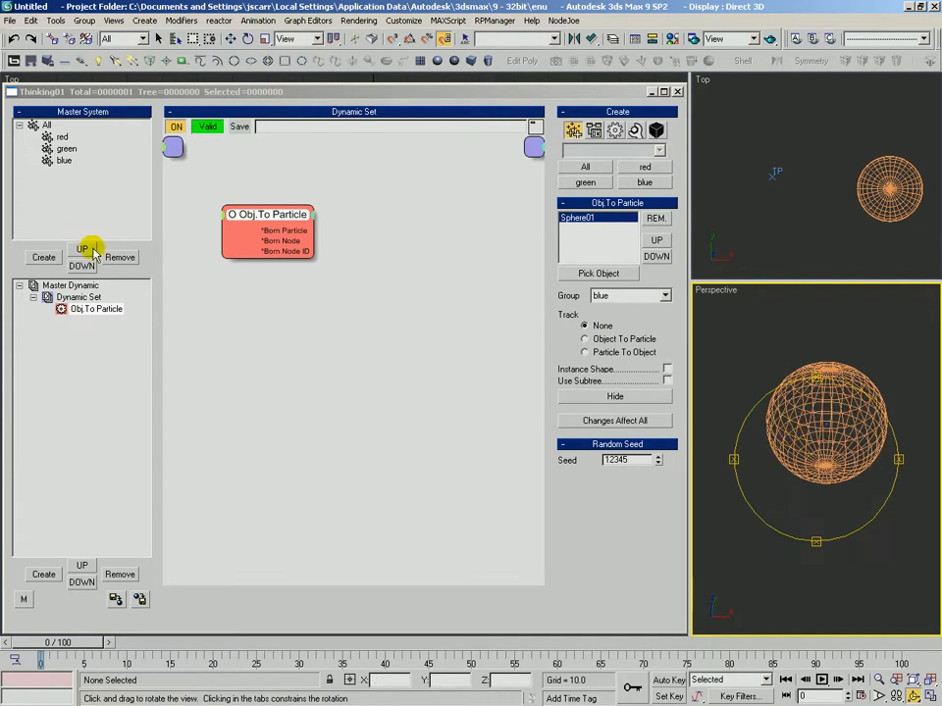
pyautogui.click(69, 285)
pyautogui.click(616, 150)
pyautogui.click(576, 194)
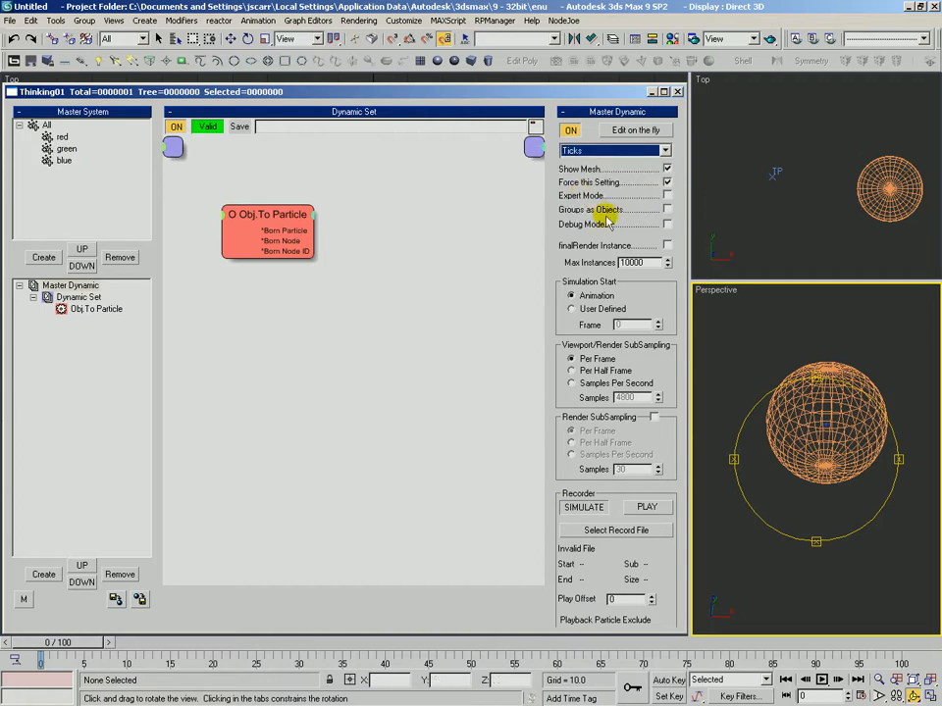
pyautogui.click(596, 150)
pyautogui.click(575, 173)
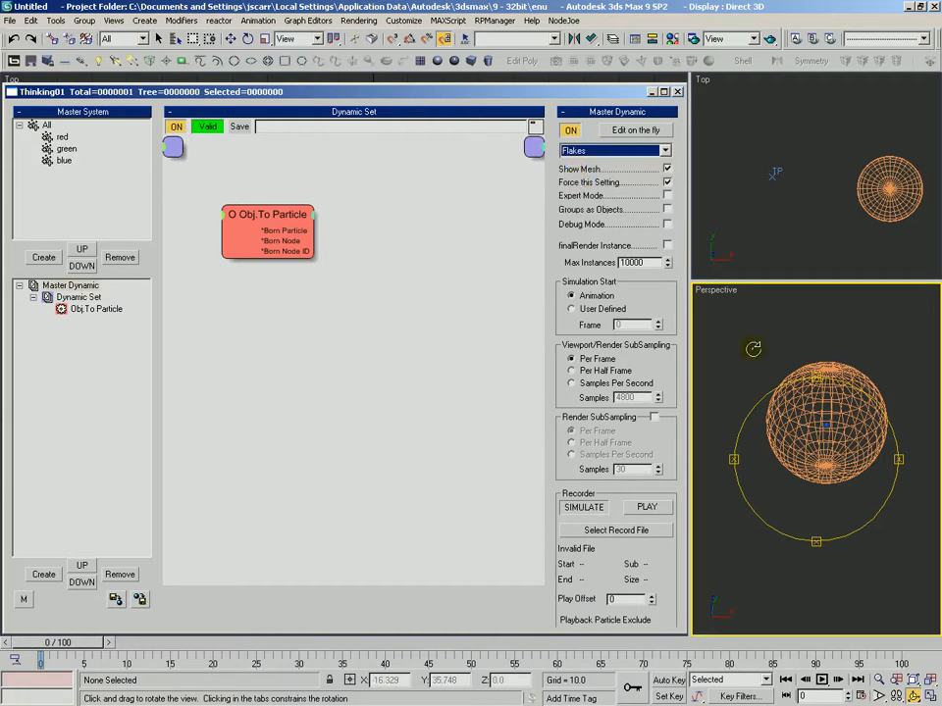
# Step: Change the blue group's display color to a lighter sky blue
pyautogui.click(63, 160)
pyautogui.click(616, 128)
pyautogui.moveTo(495, 132)
pyautogui.mouseDown()
pyautogui.moveTo(489, 99)
pyautogui.moveTo(495, 110)
pyautogui.mouseUp()
pyautogui.moveTo(558, 191); pyautogui.dragTo(556, 202)
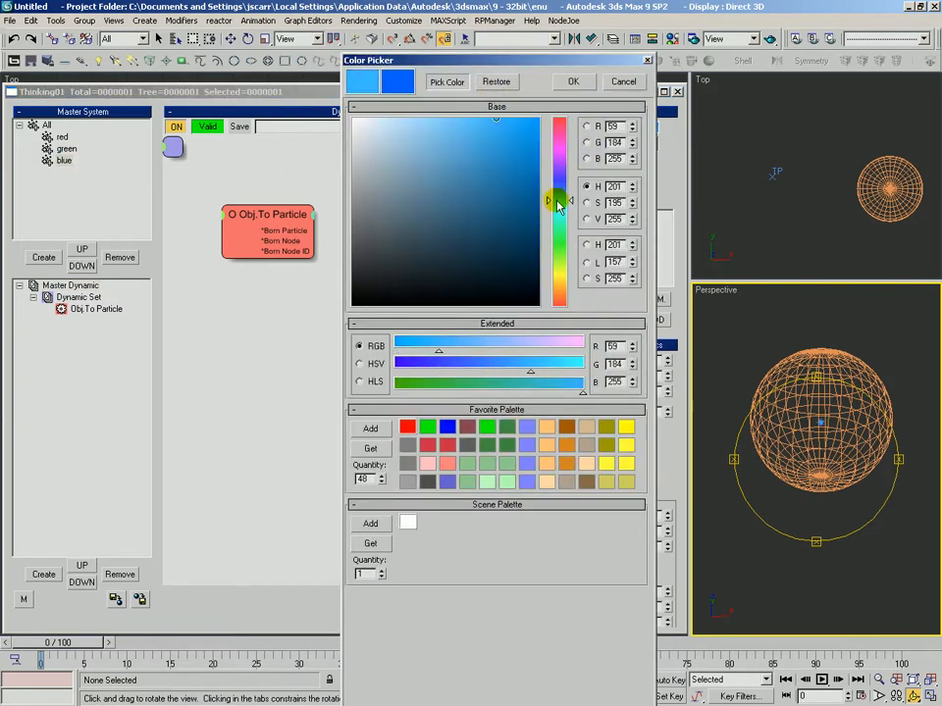
pyautogui.click(573, 82)
# Step: Examine the particle at the sphere's center up close, and scrub the animation to frame 25 to compare their motion
pyautogui.hotkey('alt', 'z')
pyautogui.keyDown('ctrl'); pyautogui.keyDown('alt'); pyautogui.moveTo(835, 392); pyautogui.dragTo(835, 388, button='middle'); pyautogui.keyUp('alt'); pyautogui.keyUp('ctrl')
pyautogui.scroll(5, 845, 402)
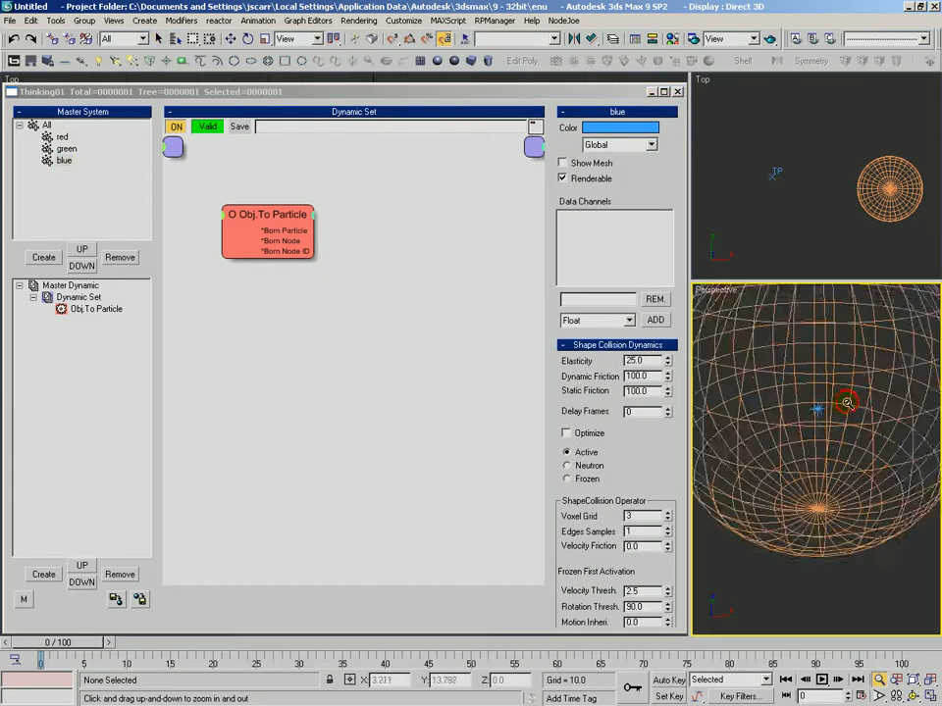
pyautogui.scroll(-7, 785, 484)
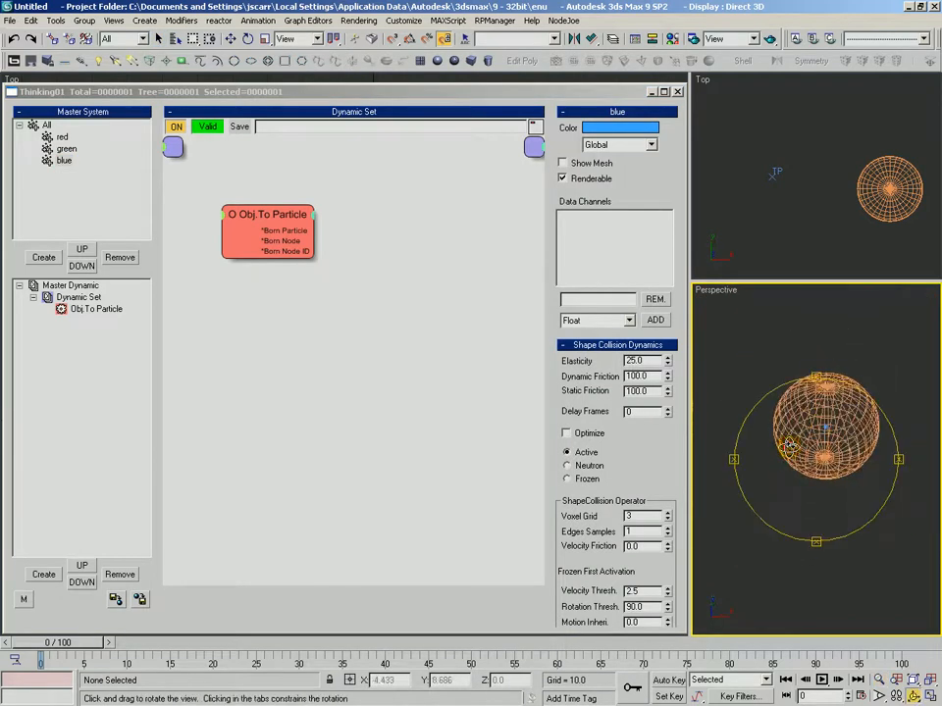
pyautogui.moveTo(94, 645); pyautogui.dragTo(257, 666)
pyautogui.hotkey('ctrl', 'r')
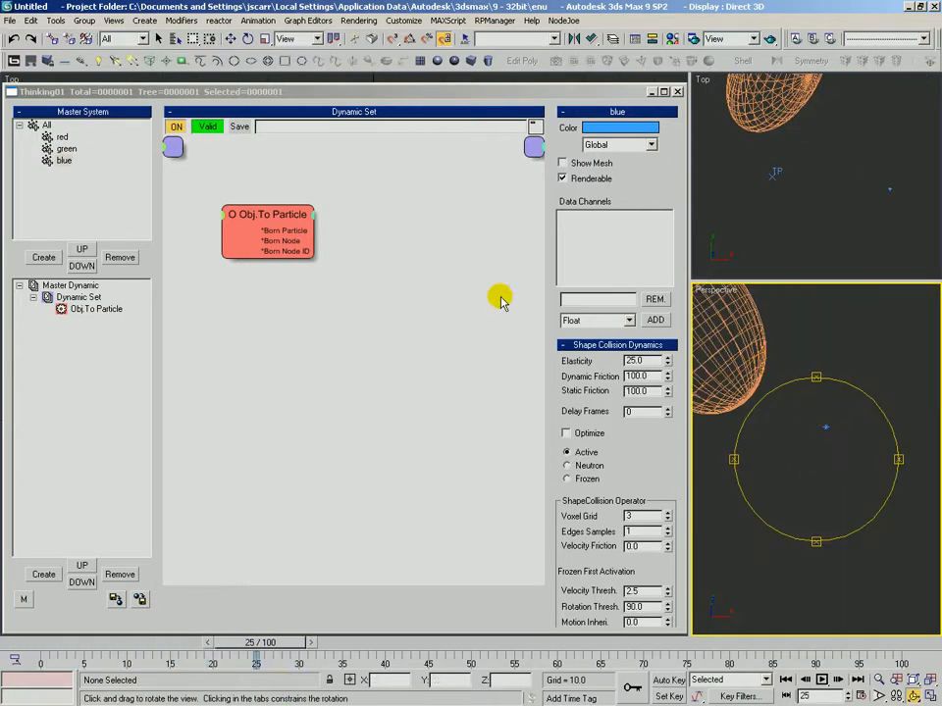
# Step: Set the Obj.To Particle tracking for Sphere01 to Object To Particle and scrub the animation to check it
pyautogui.click(267, 245)
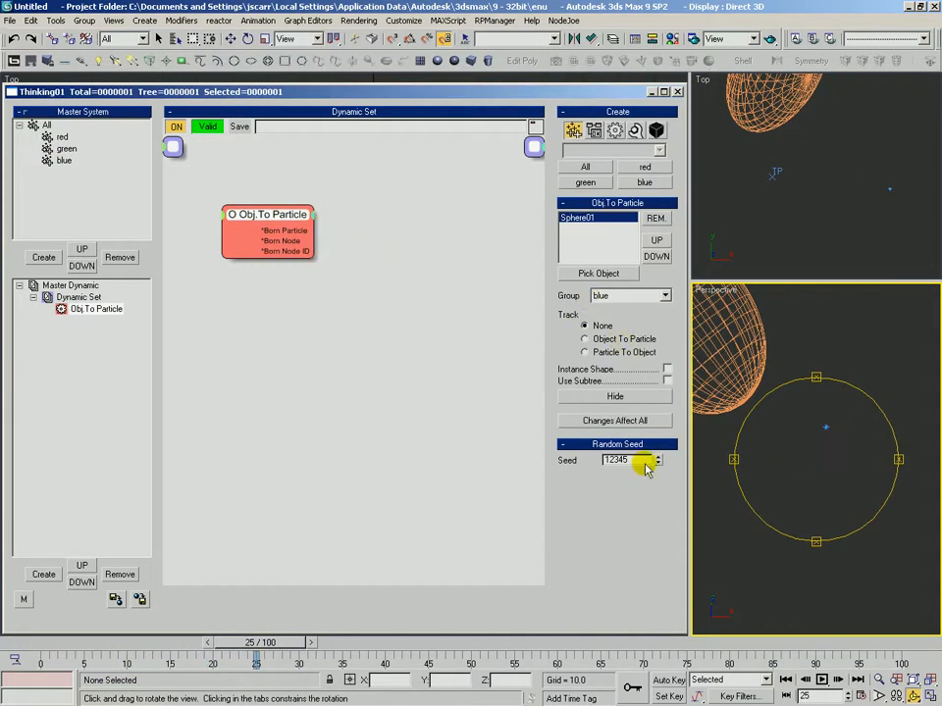
pyautogui.click(592, 339)
pyautogui.moveTo(813, 385); pyautogui.dragTo(812, 397)
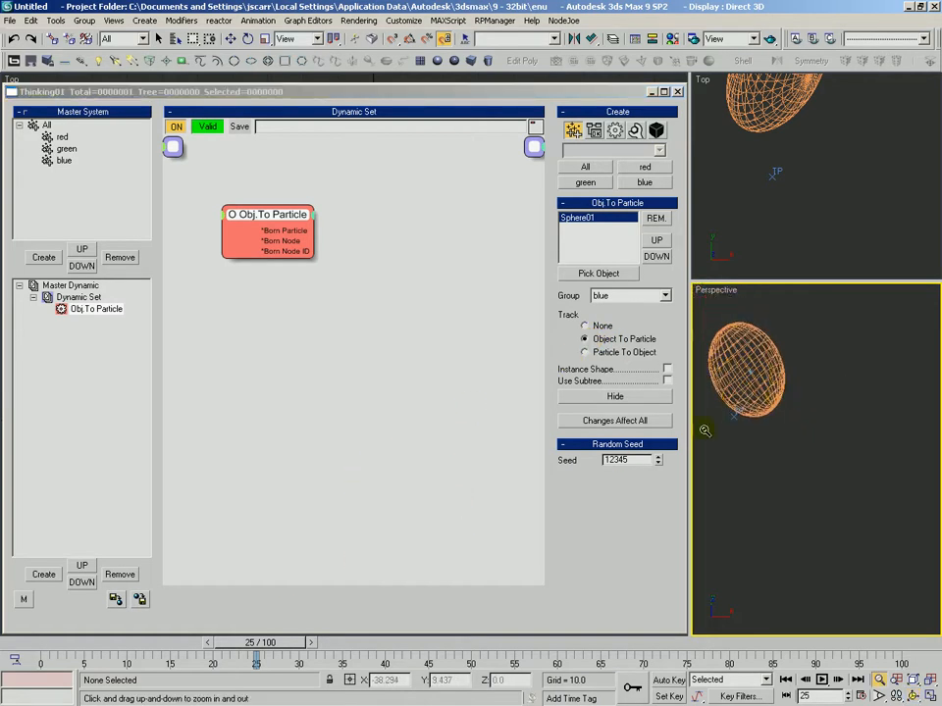
pyautogui.moveTo(168, 643); pyautogui.dragTo(226, 664)
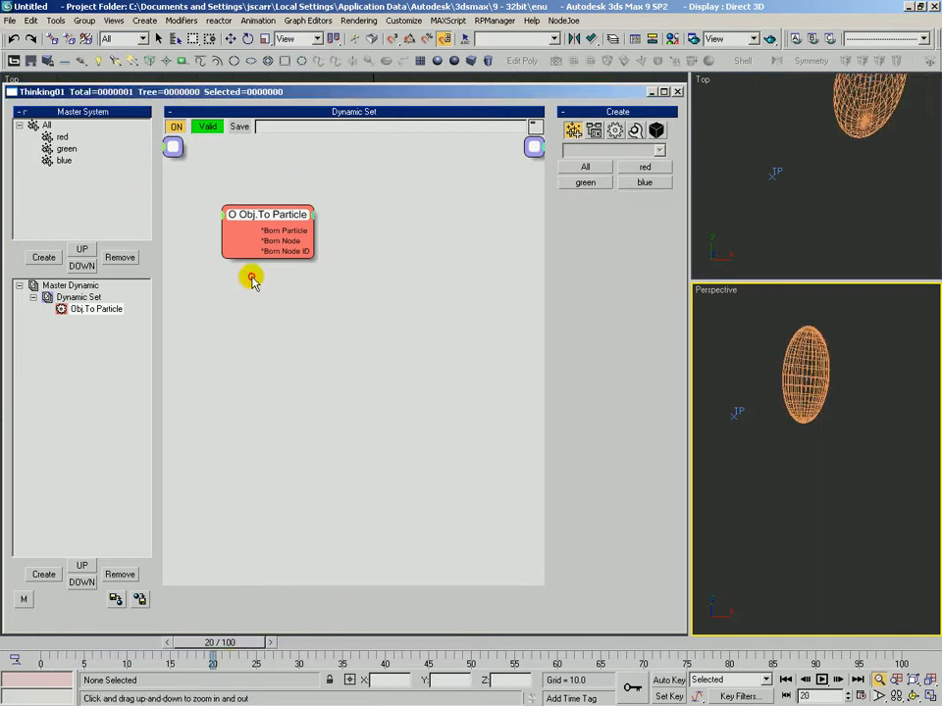
# Step: Assign Sphere01 to the red group and check its particle by scrubbing to frame 85 and selecting the sphere
pyautogui.click(610, 297)
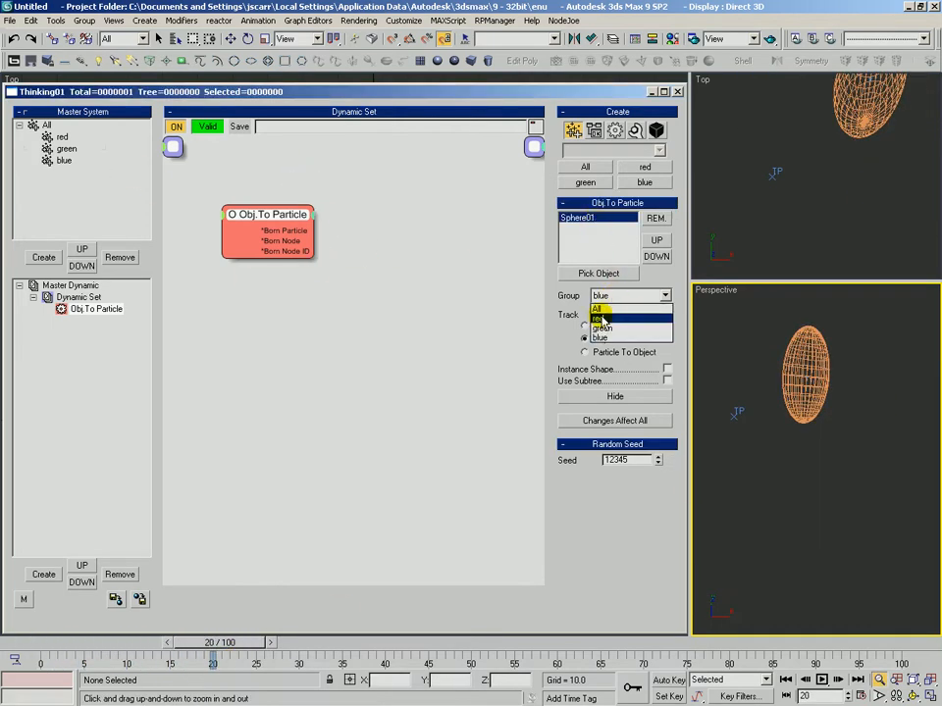
pyautogui.click(603, 319)
pyautogui.moveTo(218, 642); pyautogui.dragTo(775, 660)
pyautogui.hotkey('alt', 'z')
pyautogui.rightClick(908, 363)
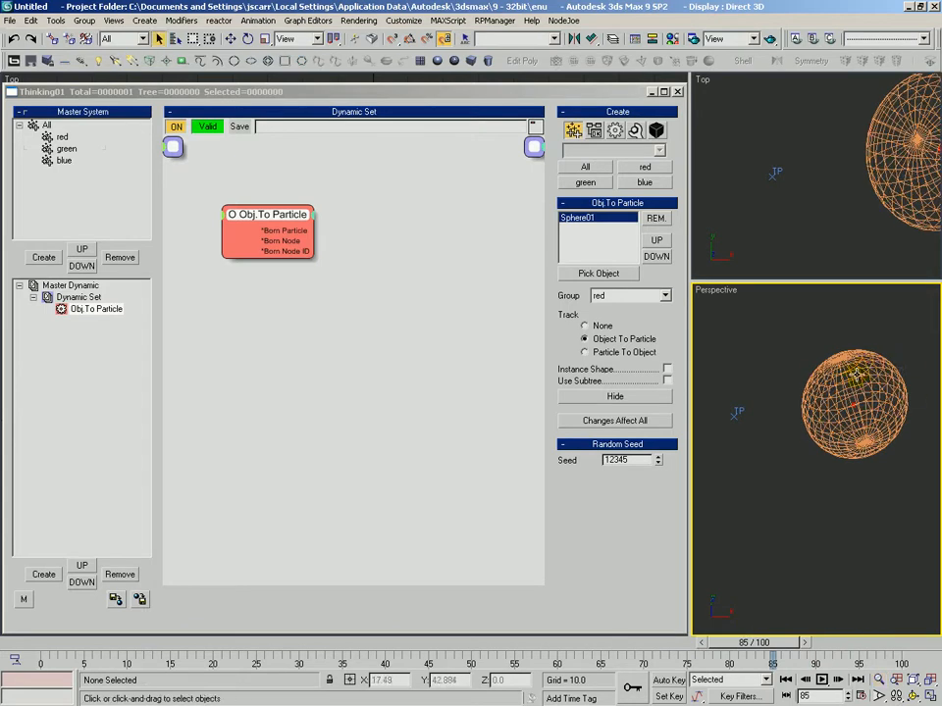
pyautogui.click(855, 377)
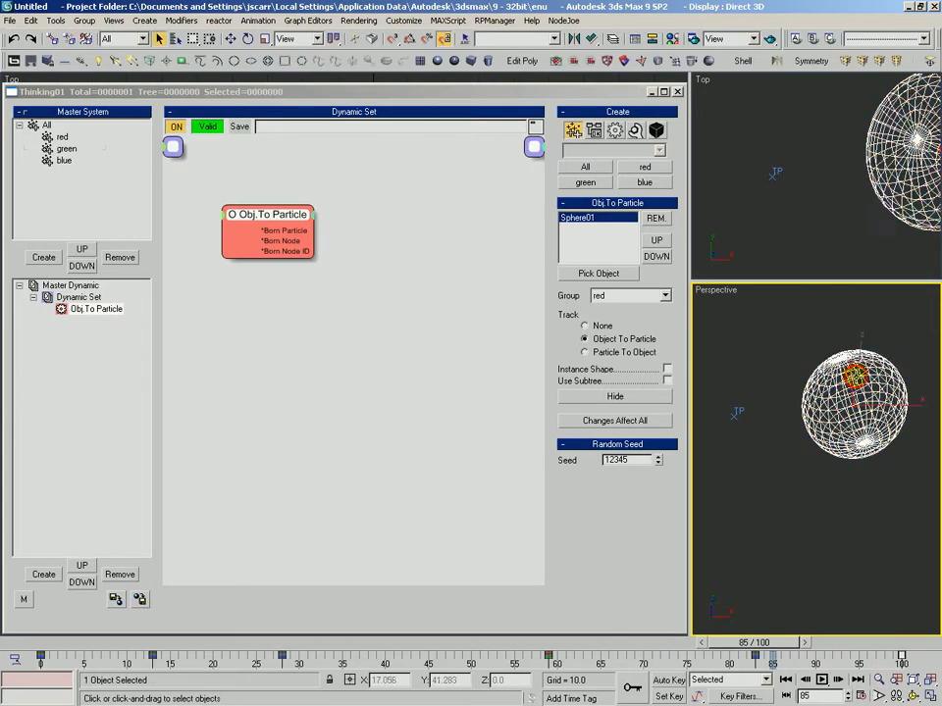
# Step: Hide the source sphere and turn on Instance Shape for its particle, scrubbing to frame 81 to check the result
pyautogui.click(618, 396)
pyautogui.moveTo(751, 650); pyautogui.dragTo(508, 610)
pyautogui.click(808, 562)
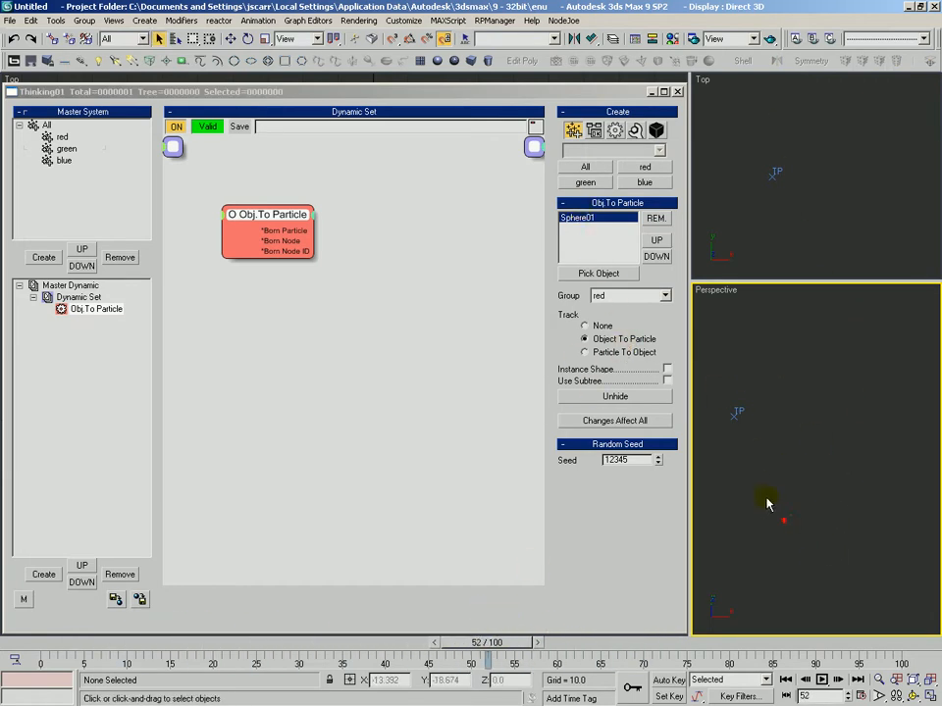
pyautogui.click(666, 370)
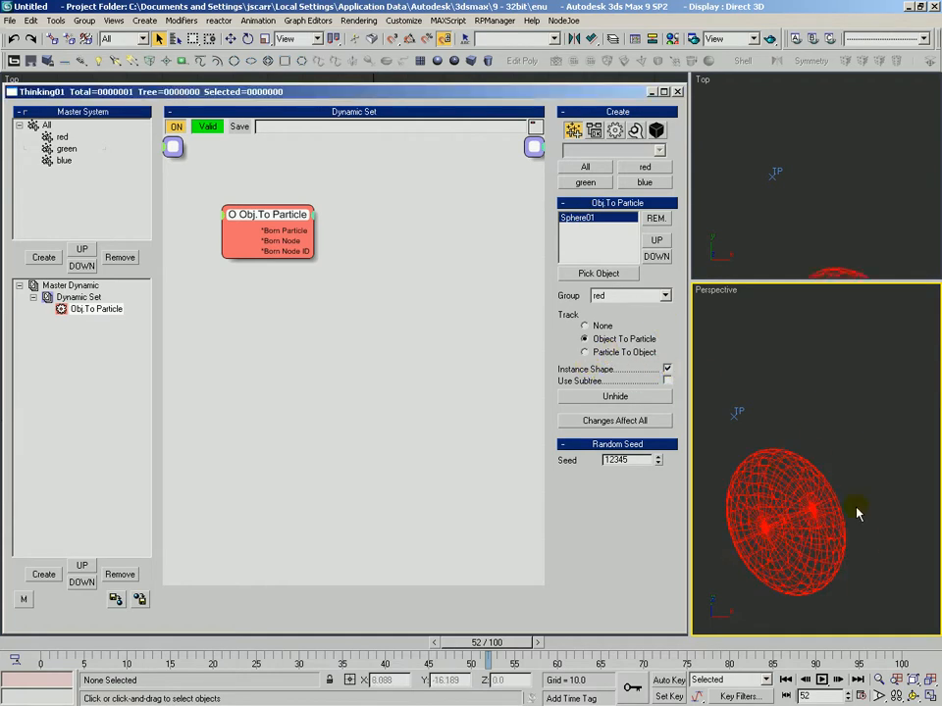
pyautogui.moveTo(495, 643); pyautogui.dragTo(745, 643)
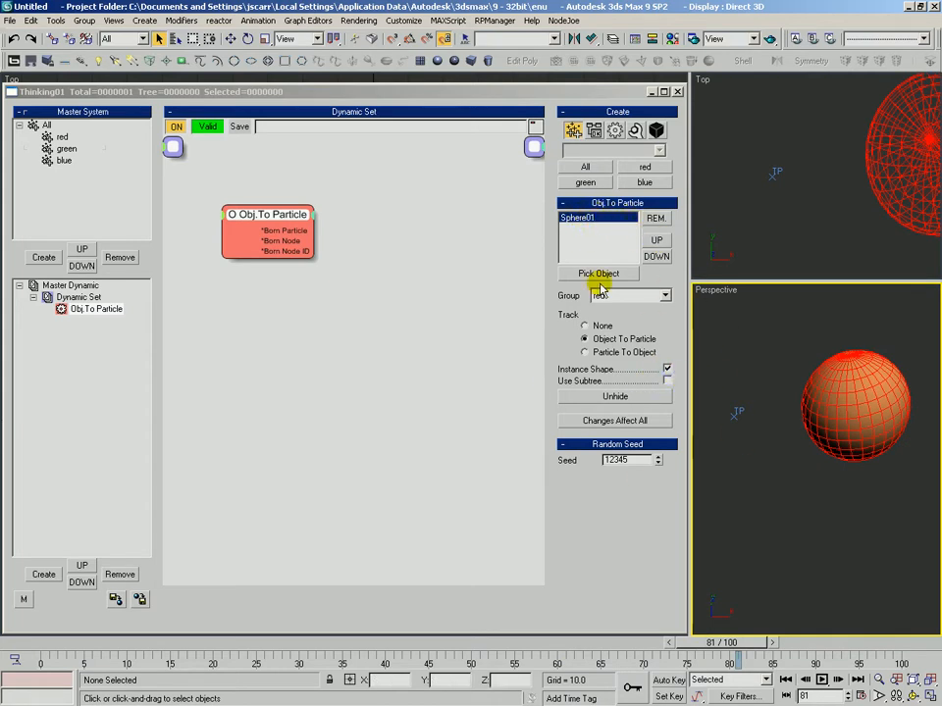
# Step: Unhide the source sphere and compare it with the overlapping red particle instance in the Perspective view
pyautogui.click(615, 395)
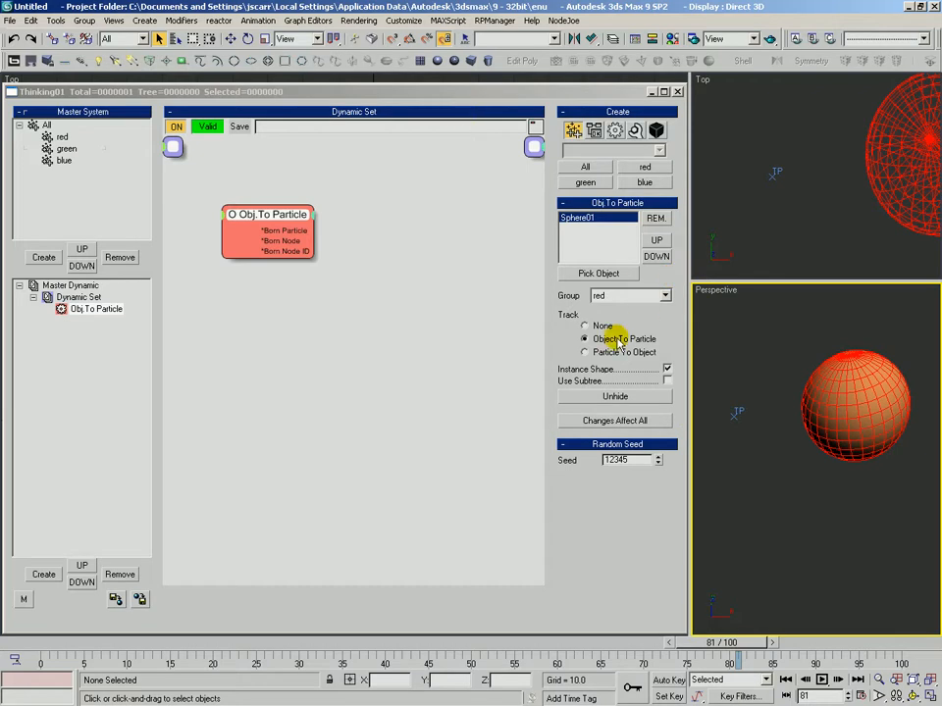
pyautogui.click(616, 397)
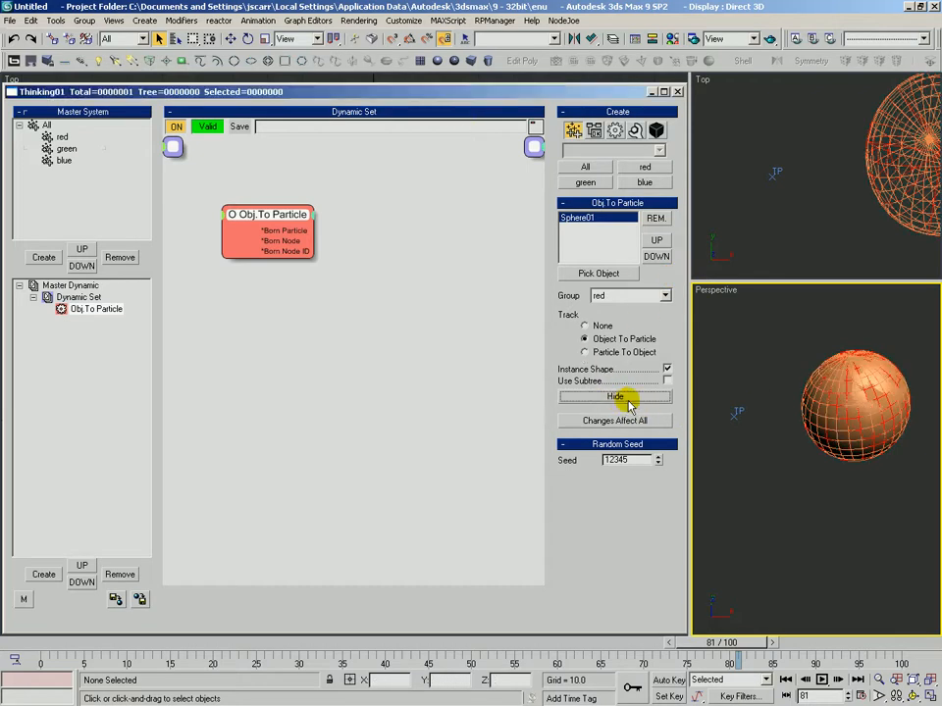
pyautogui.hotkey('alt', 'z')
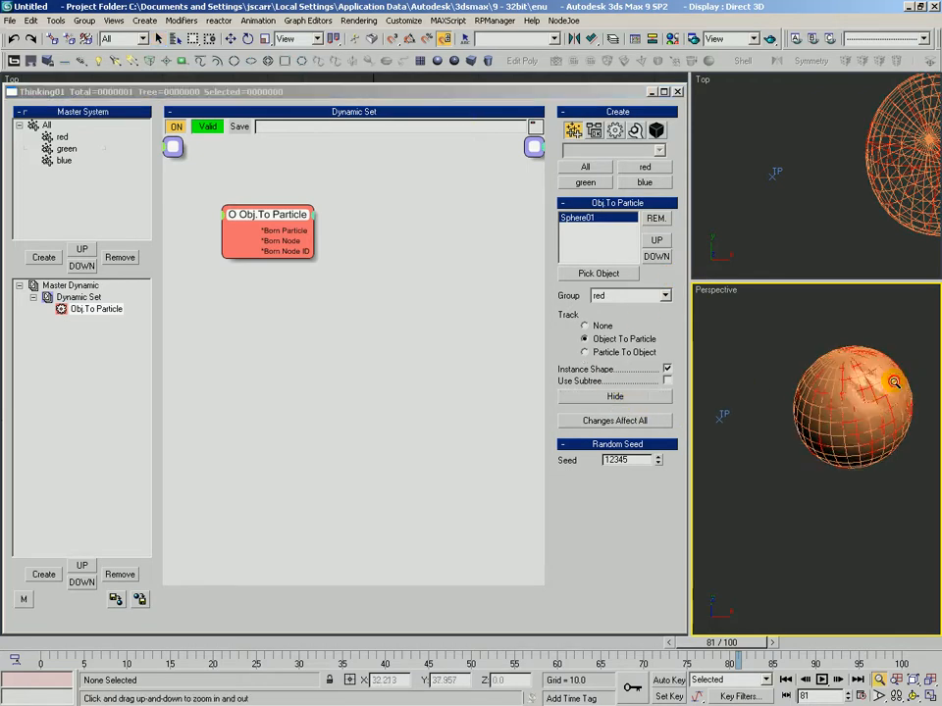
# Step: Hide the source sphere of Sphere01 and create a smaller second sphere below it in the Perspective view
pyautogui.moveTo(828, 400); pyautogui.dragTo(757, 416)
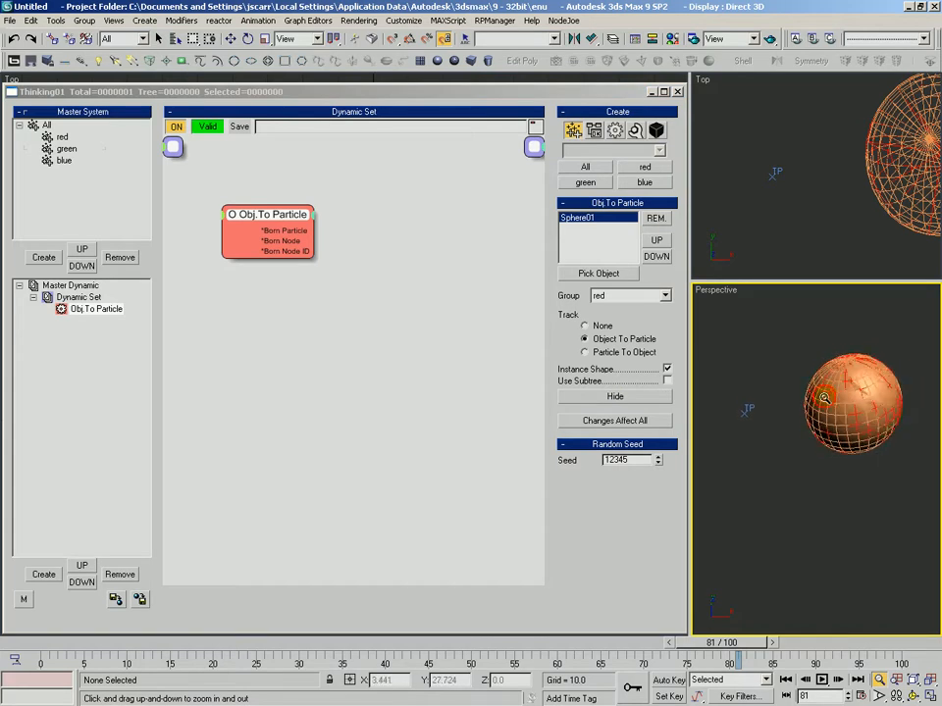
pyautogui.click(617, 396)
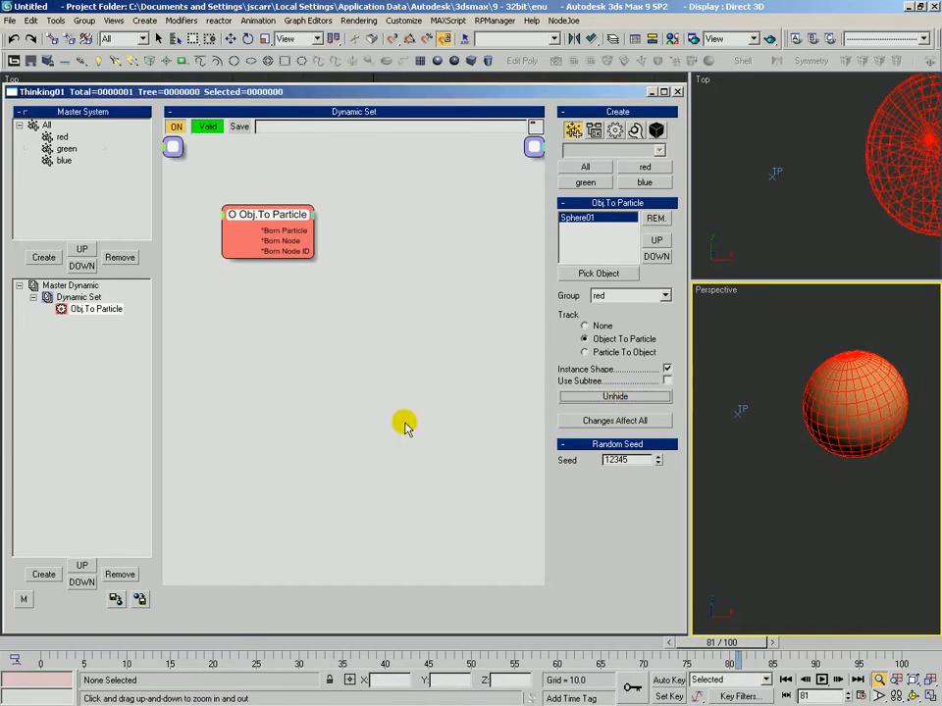
pyautogui.click(437, 61)
pyautogui.moveTo(762, 490); pyautogui.dragTo(775, 477)
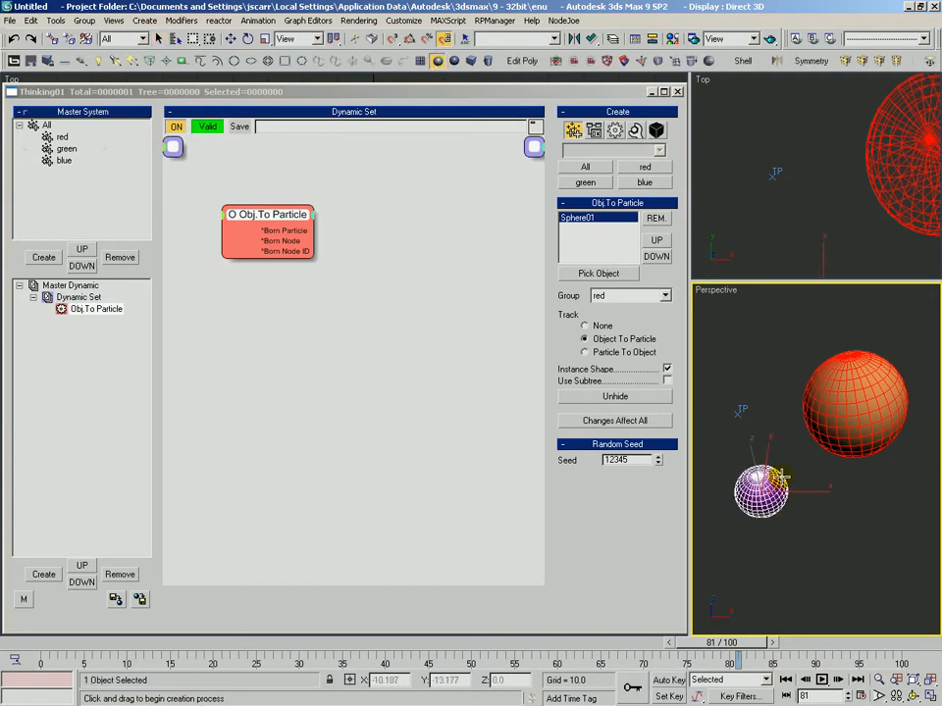
# Step: Animate the second sphere's position with Auto Key at frames 16 and 41, and return to frame 0
pyautogui.press('n')
pyautogui.click(73, 648)
pyautogui.moveTo(74, 647); pyautogui.dragTo(174, 643)
pyautogui.press('w')
pyautogui.moveTo(819, 496); pyautogui.dragTo(616, 595)
pyautogui.moveTo(177, 642); pyautogui.dragTo(383, 643)
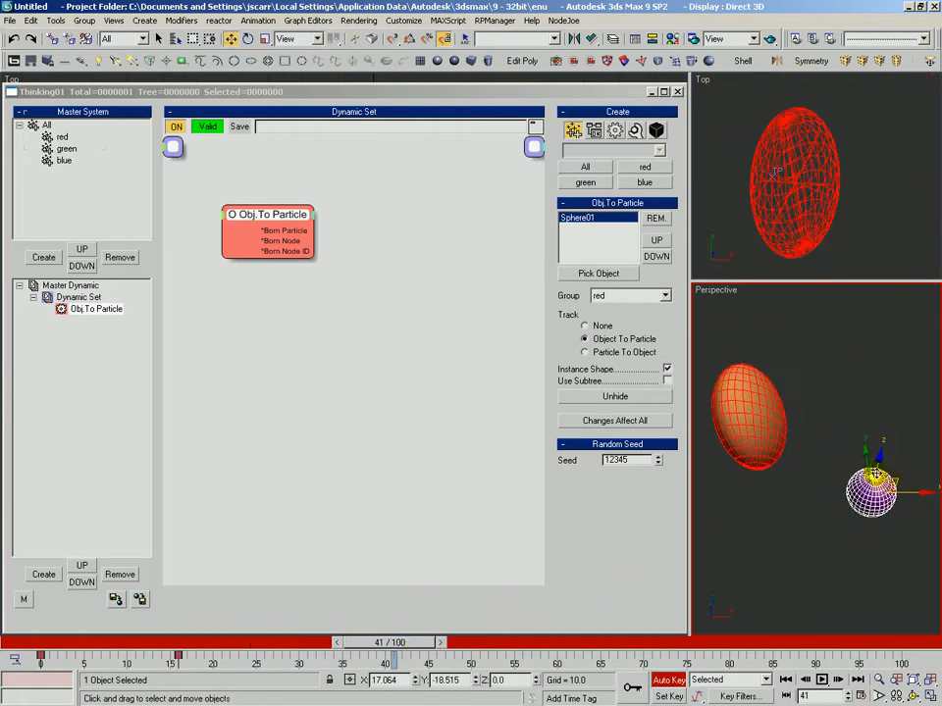
pyautogui.moveTo(883, 487); pyautogui.dragTo(819, 551)
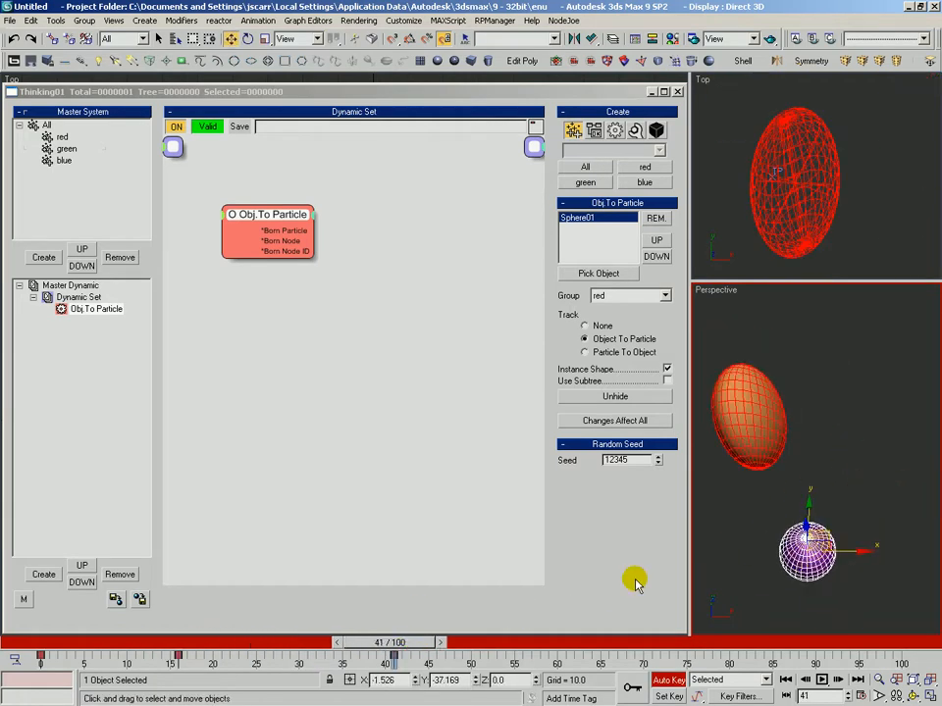
pyautogui.moveTo(388, 643); pyautogui.dragTo(112, 624)
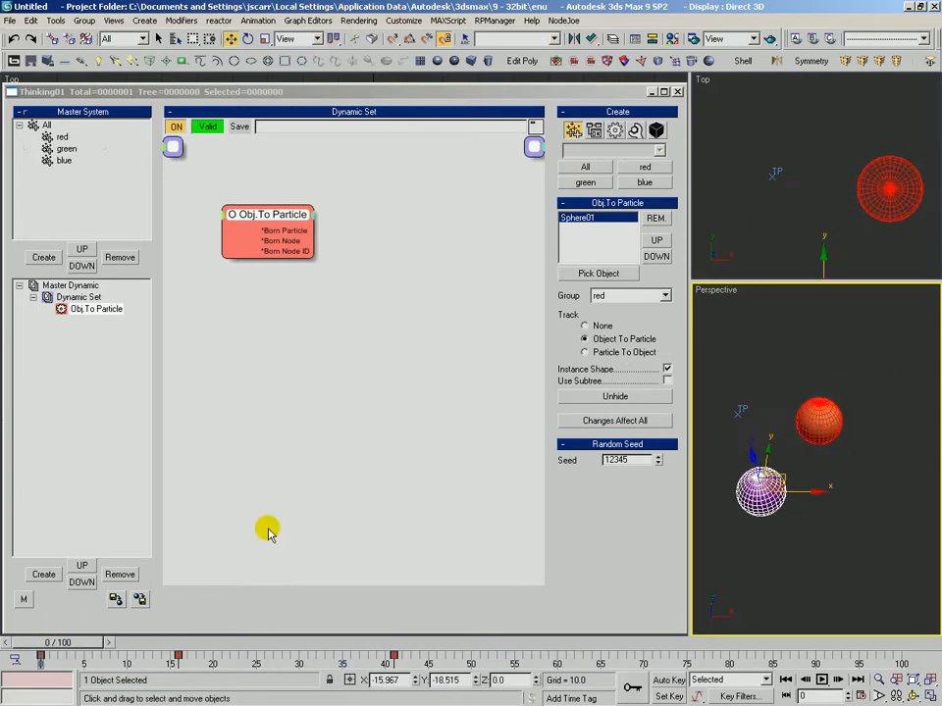
# Step: Deselect the purple sphere and add it to the Obj.To Particle object list
pyautogui.press('q')
pyautogui.click(775, 323)
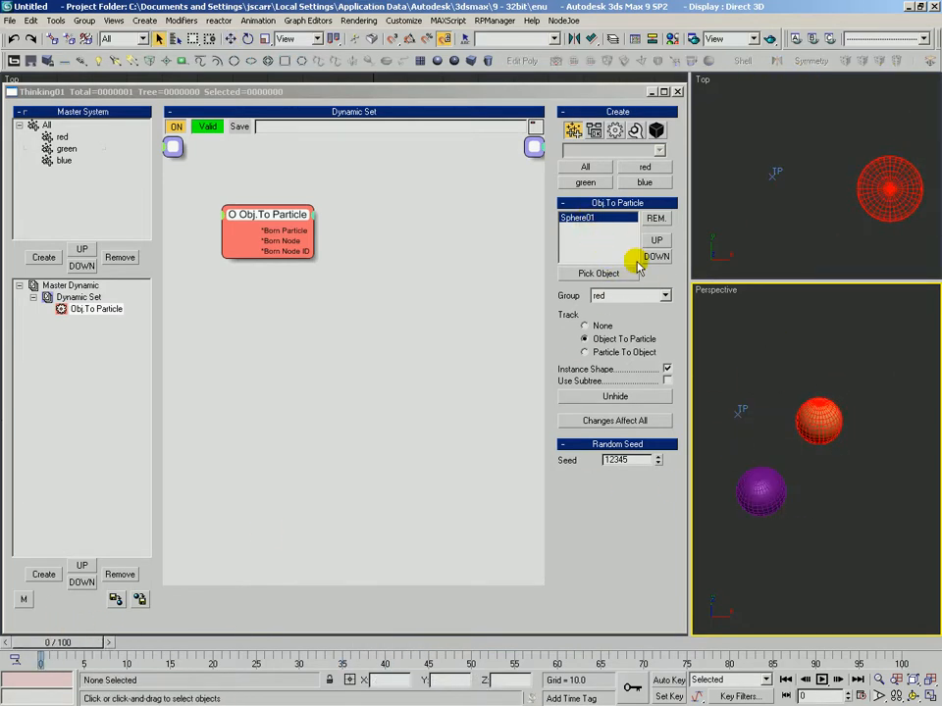
pyautogui.click(597, 273)
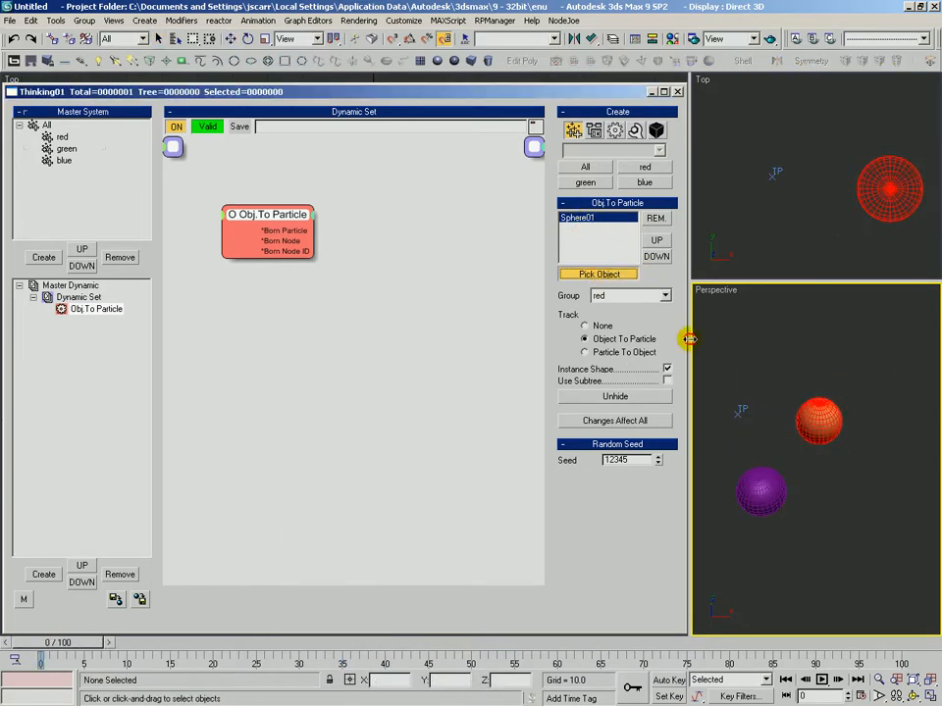
pyautogui.click(753, 487)
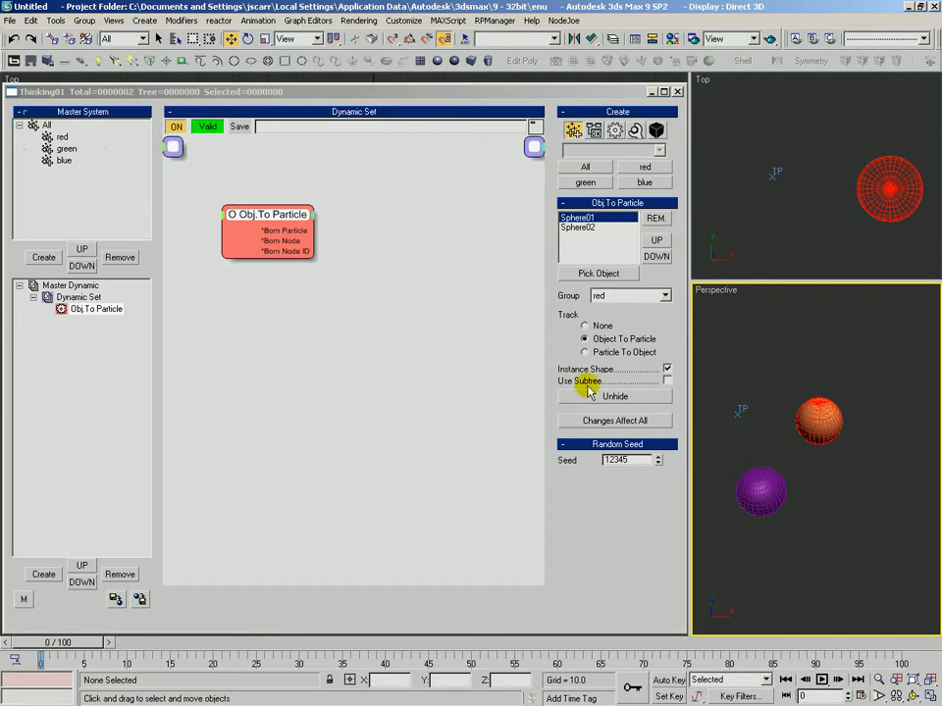
# Step: Compare the Obj.To Particle settings of Sphere01 and Sphere02, finishing with Sphere02 selected
pyautogui.click(586, 228)
pyautogui.click(585, 218)
pyautogui.click(586, 228)
pyautogui.click(585, 218)
pyautogui.click(586, 228)
pyautogui.click(585, 217)
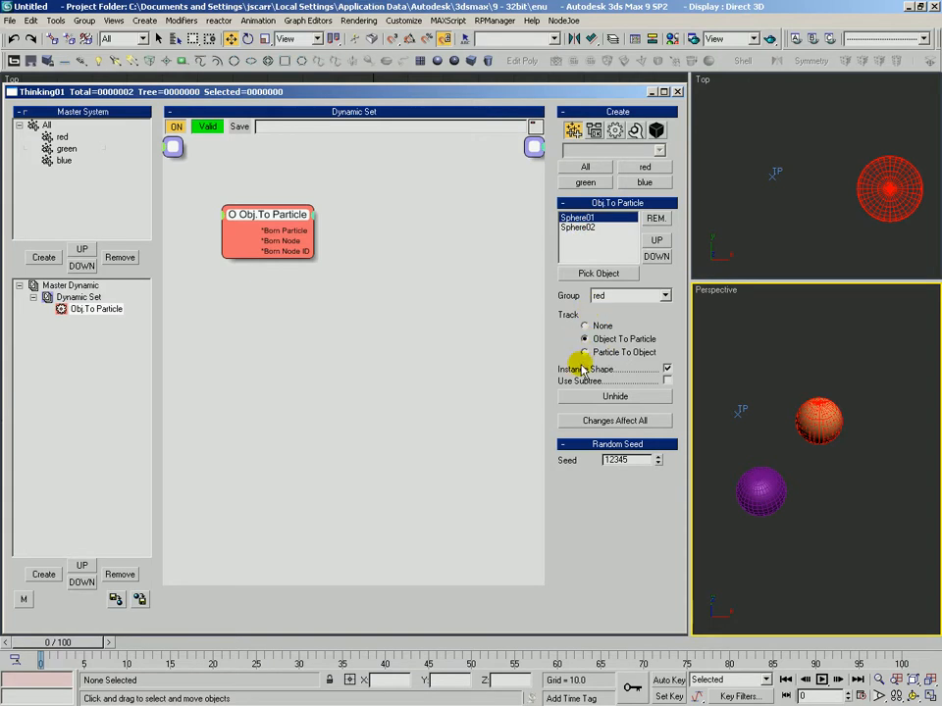
pyautogui.click(587, 229)
pyautogui.click(574, 217)
pyautogui.click(587, 229)
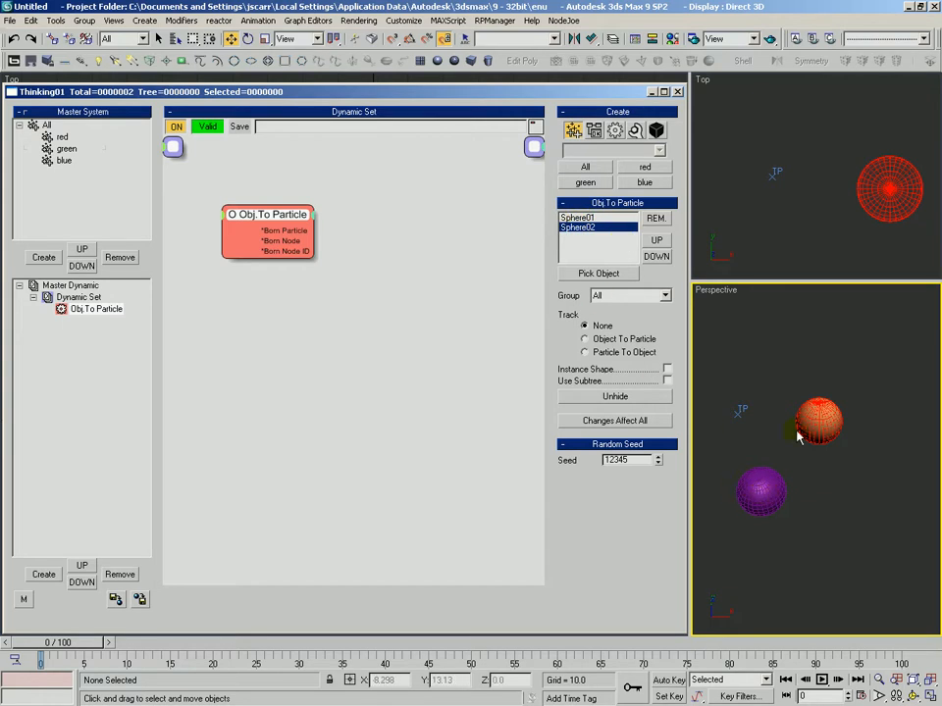
# Step: Assign Sphere02 to the green group, set its tracking to Object To Particle and turn on Instance Shape
pyautogui.click(623, 296)
pyautogui.click(602, 329)
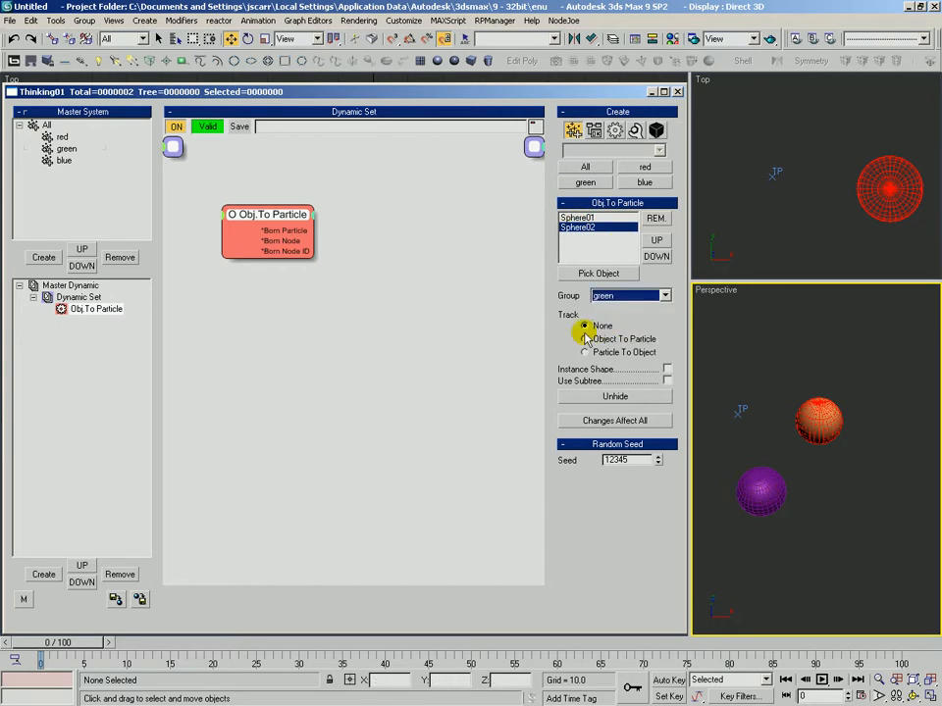
pyautogui.click(594, 339)
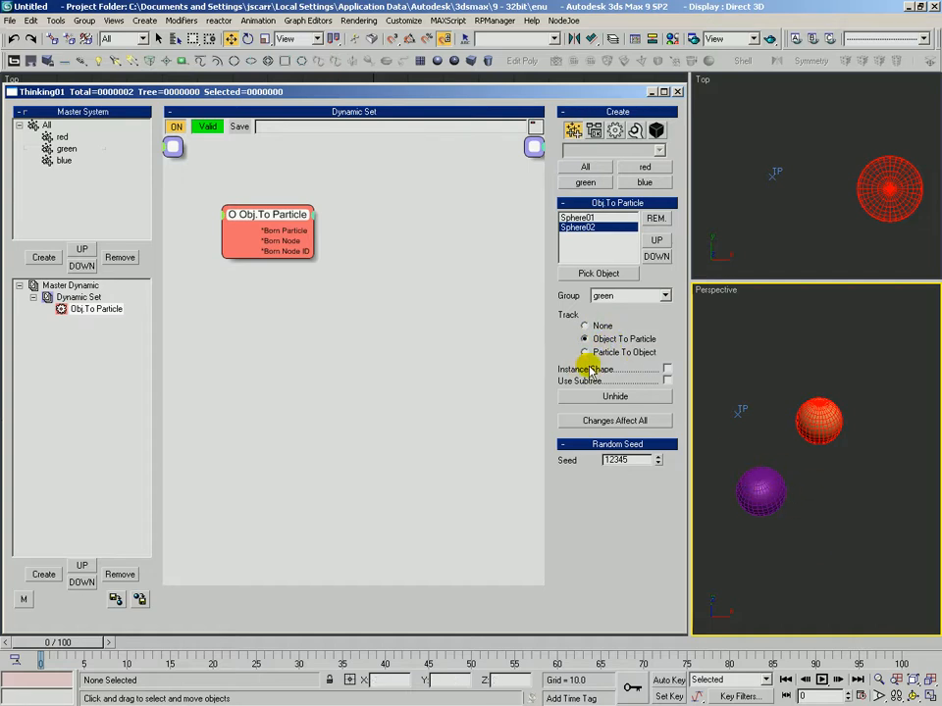
pyautogui.click(666, 370)
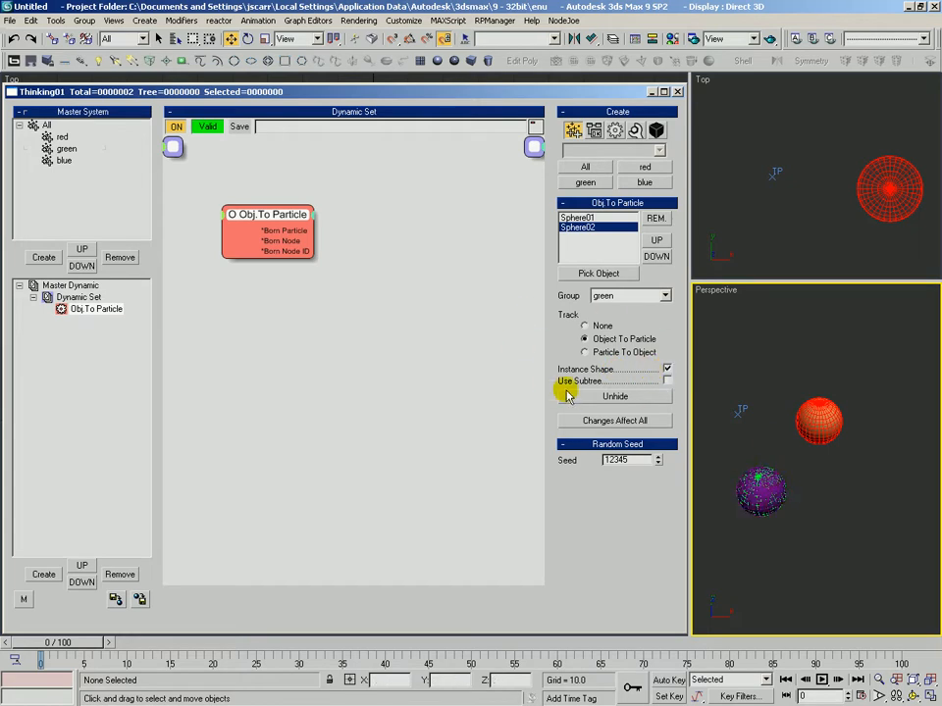
# Step: Toggle the source of Sphere02 to leave it hidden and show the Perspective view in wireframe
pyautogui.click(585, 217)
pyautogui.click(577, 228)
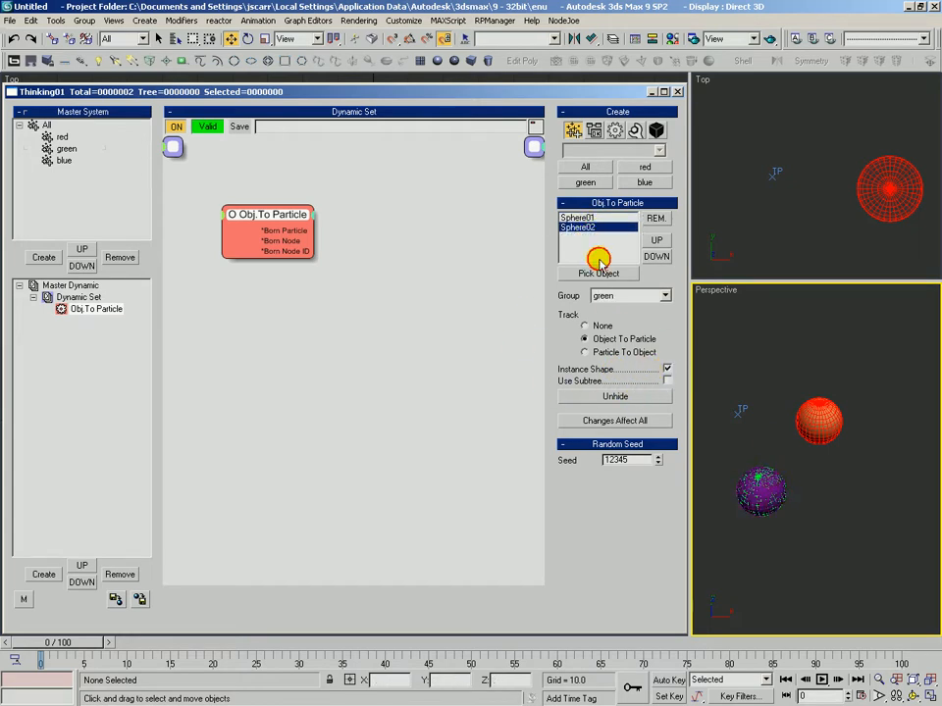
pyautogui.click(621, 397)
pyautogui.click(618, 398)
pyautogui.click(792, 507)
pyautogui.press('F3')
pyautogui.press('F3')
pyautogui.press('F3')
pyautogui.hotkey('alt', 'z')
pyautogui.moveTo(785, 485)
pyautogui.mouseDown()
pyautogui.moveTo(793, 465)
pyautogui.moveTo(790, 474)
pyautogui.mouseUp()
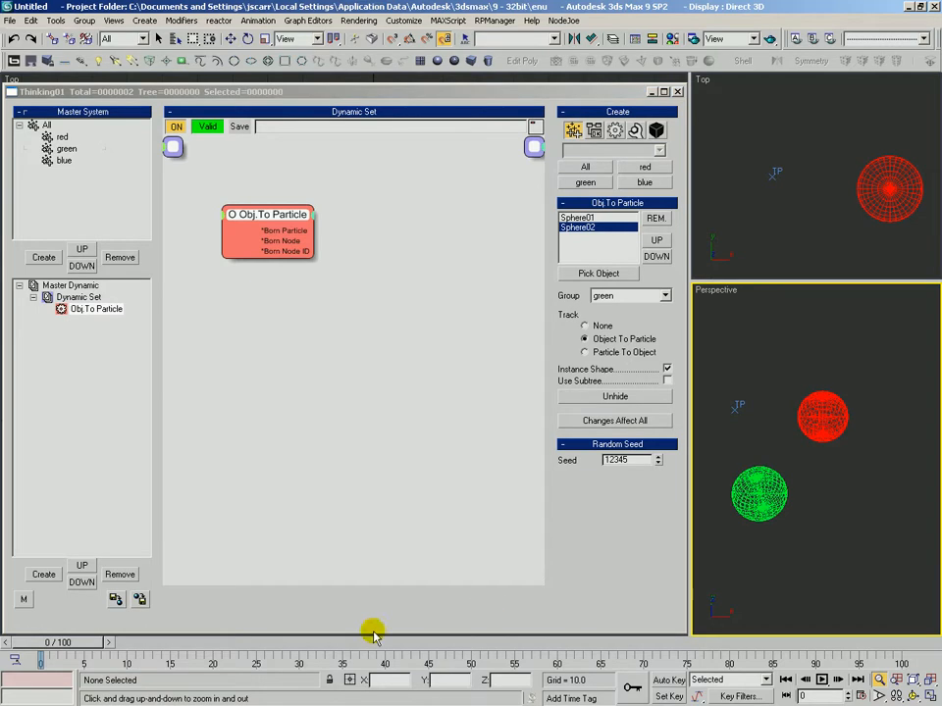
# Step: Compare the settings of Sphere01 and Sphere02 and scrub the animation to check the red and green particles
pyautogui.click(588, 217)
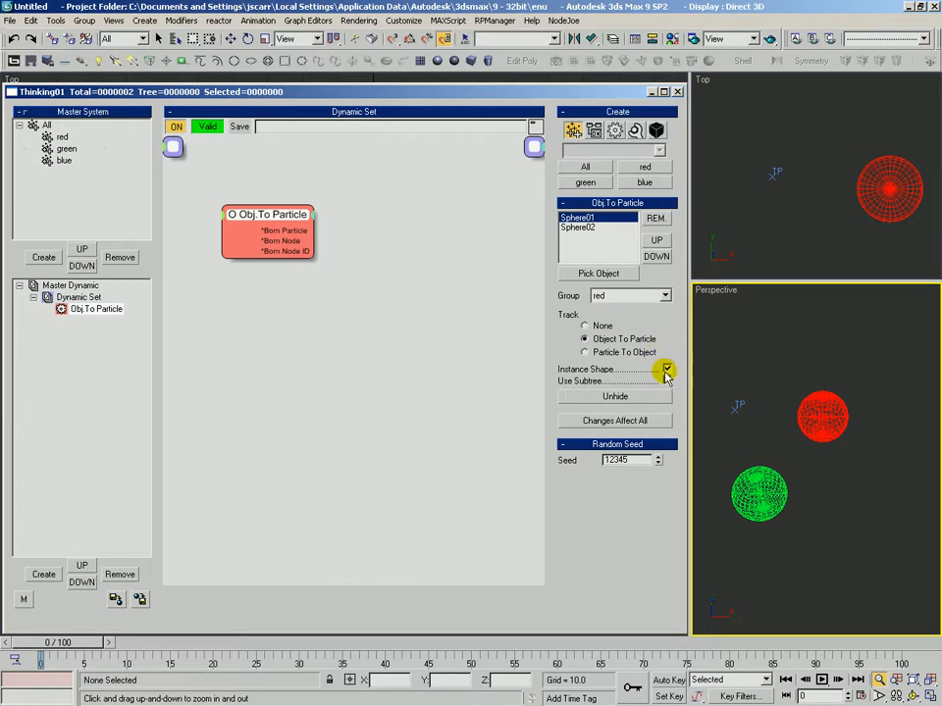
pyautogui.click(586, 227)
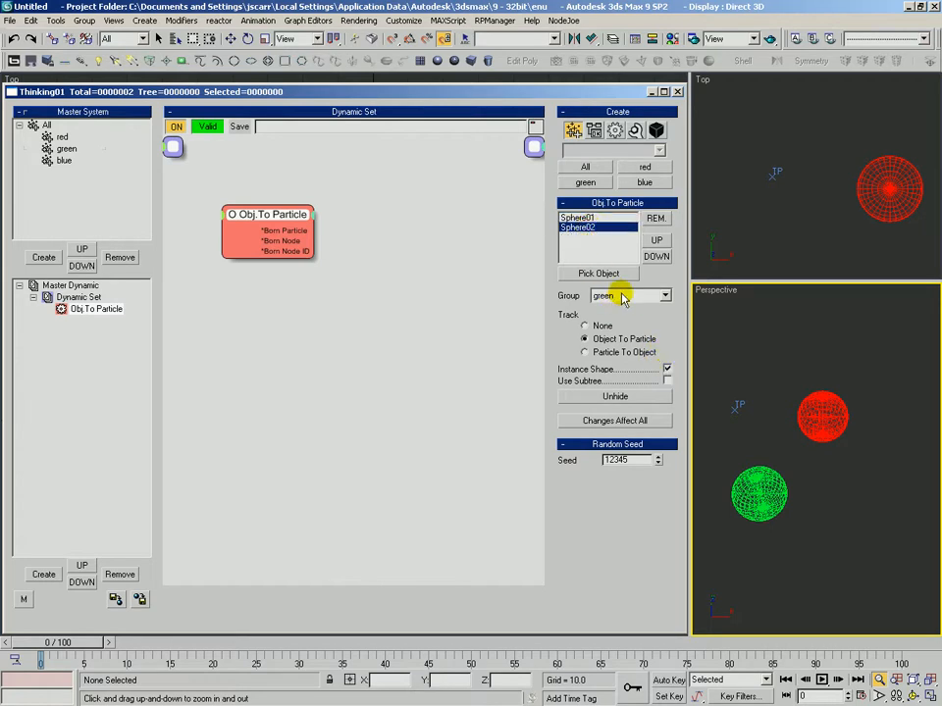
pyautogui.moveTo(84, 645); pyautogui.dragTo(52, 664)
pyautogui.hotkey('alt', 'z')
pyautogui.moveTo(770, 380); pyautogui.dragTo(769, 408)
pyautogui.hotkey('ctrl', 'p')
pyautogui.moveTo(769, 359); pyautogui.dragTo(767, 368)
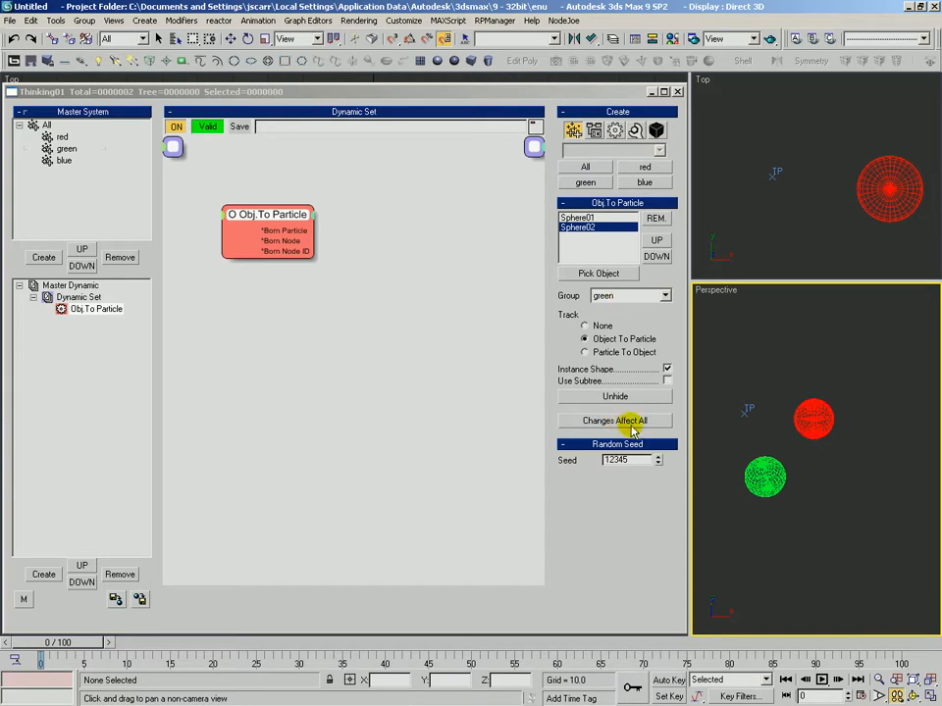
# Step: With Changes Affect All on, assign both spheres to the blue group, check by scrubbing, and turn the option off
pyautogui.click(586, 424)
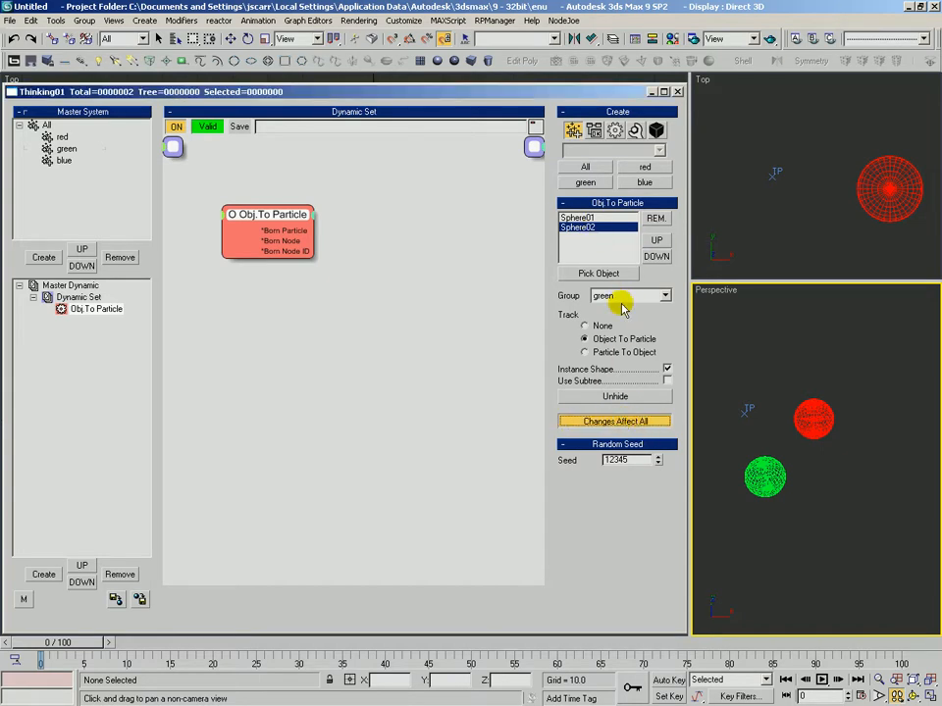
pyautogui.click(663, 295)
pyautogui.click(602, 338)
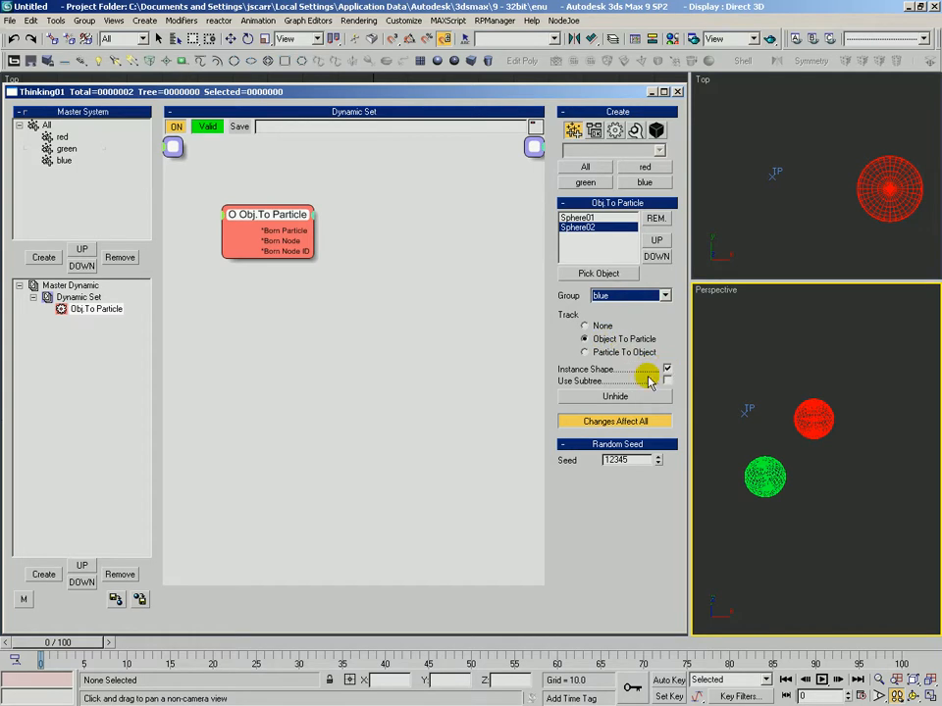
pyautogui.moveTo(87, 656); pyautogui.dragTo(27, 643)
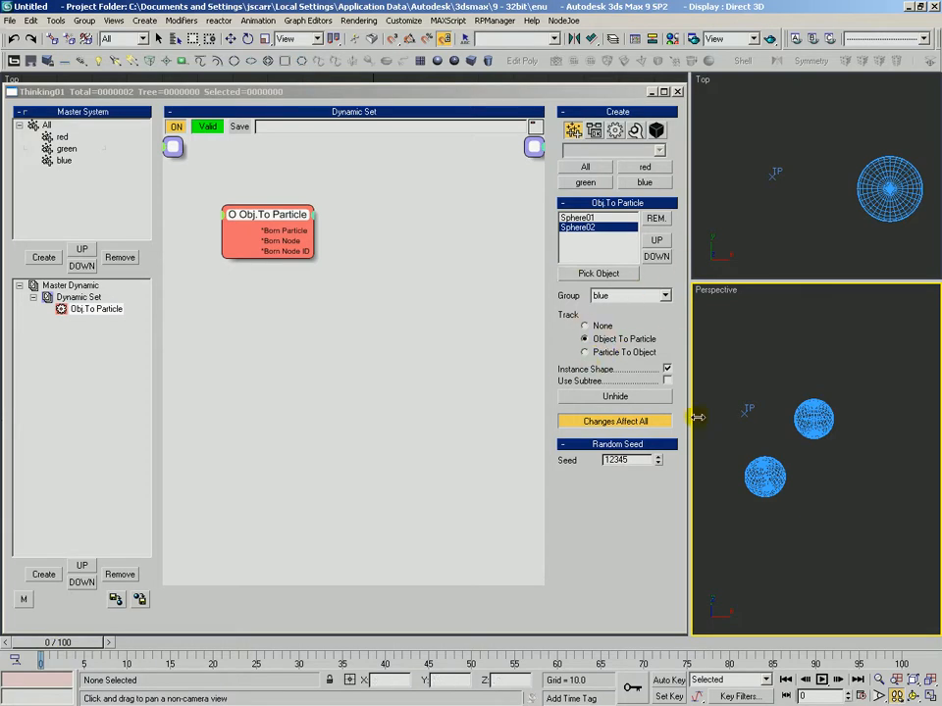
pyautogui.click(616, 423)
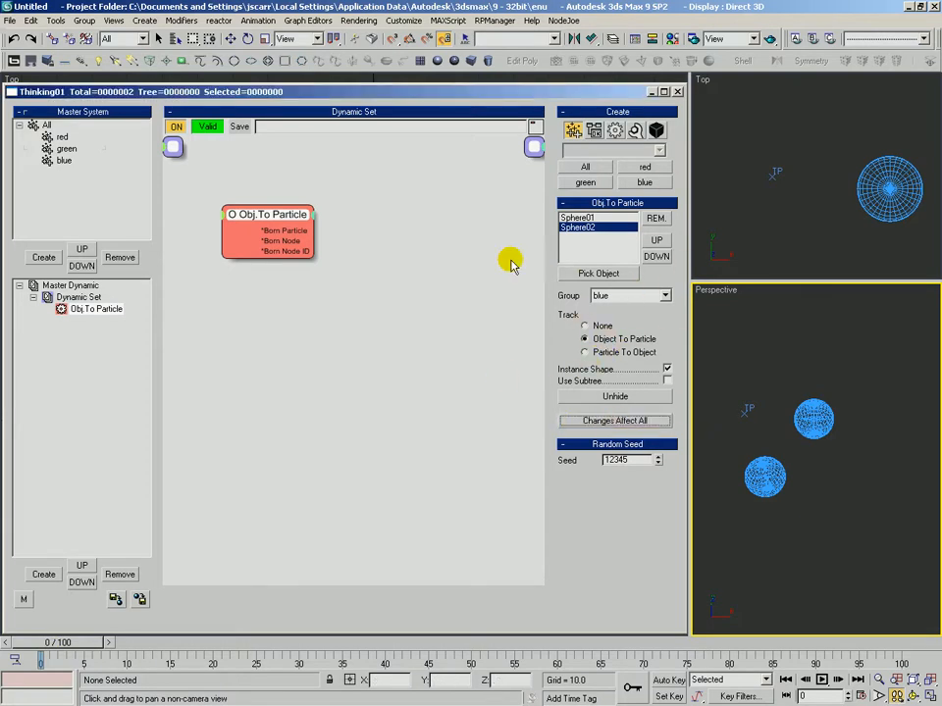
# Step: Remove Sphere02 from the Obj.To Particle list and delete the purple sphere from the scene
pyautogui.click(655, 219)
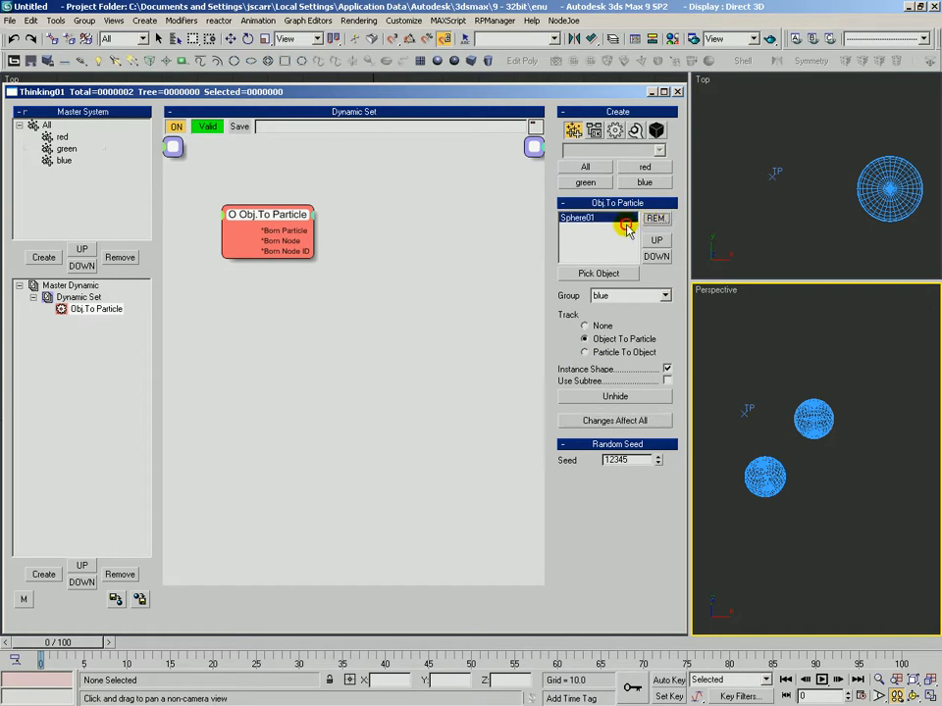
pyautogui.click(782, 349)
pyautogui.scroll(3, 777, 452)
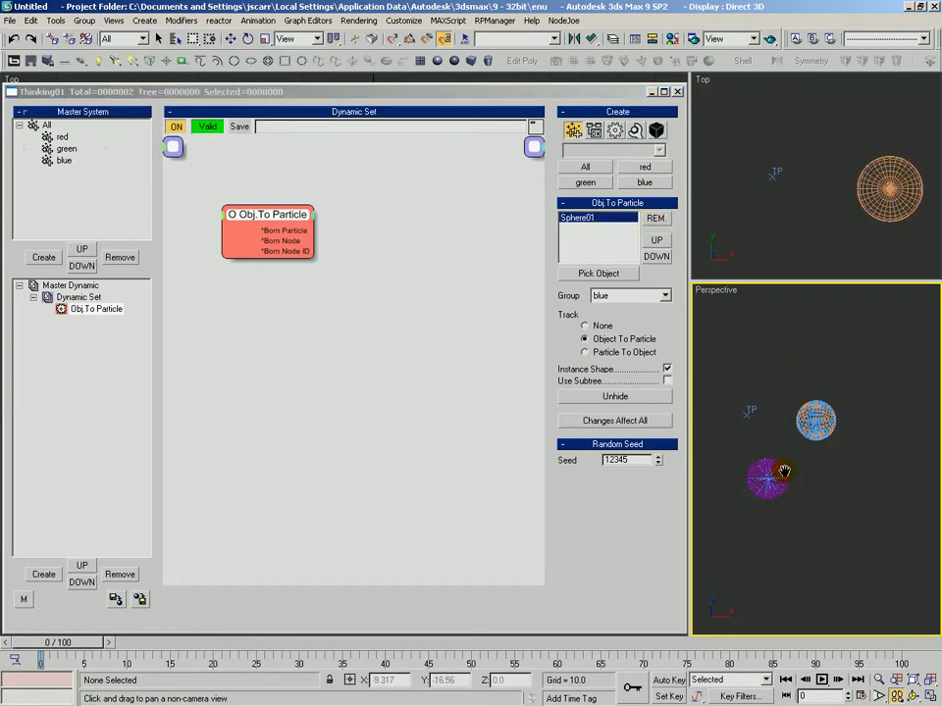
pyautogui.rightClick(826, 485)
pyautogui.moveTo(77, 643)
pyautogui.mouseDown()
pyautogui.moveTo(111, 643)
pyautogui.moveTo(70, 644)
pyautogui.mouseUp()
pyautogui.moveTo(817, 475); pyautogui.dragTo(780, 489)
pyautogui.press('Delete')
pyautogui.hotkey('alt', 'z')
pyautogui.moveTo(795, 434); pyautogui.dragTo(793, 442)
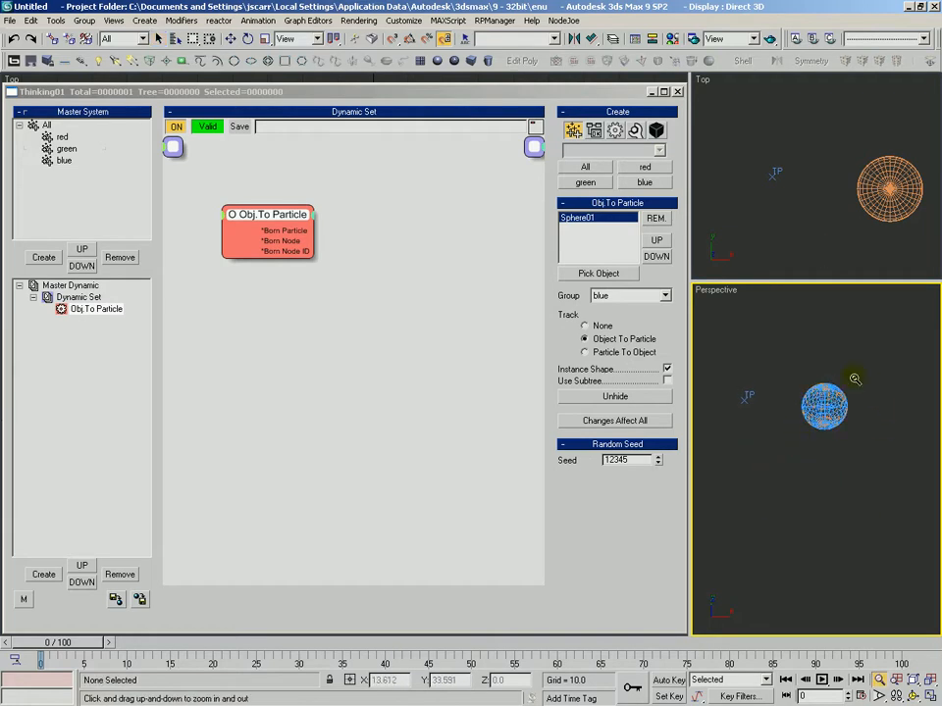
pyautogui.rightClick(819, 405)
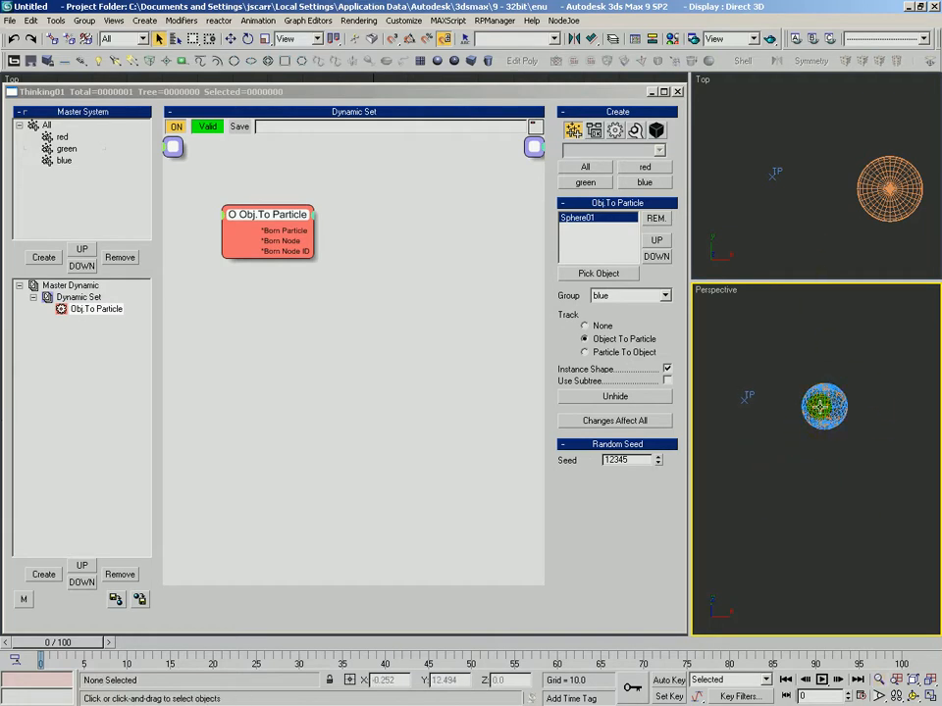
# Step: Assign Sphere01 to the red group and scrub the timeline to refresh its particle
pyautogui.click(602, 296)
pyautogui.click(609, 311)
pyautogui.hotkey('alt', 'z')
pyautogui.moveTo(744, 402); pyautogui.dragTo(761, 431)
pyautogui.hotkey('ctrl', 'r')
pyautogui.moveTo(82, 643); pyautogui.dragTo(32, 639)
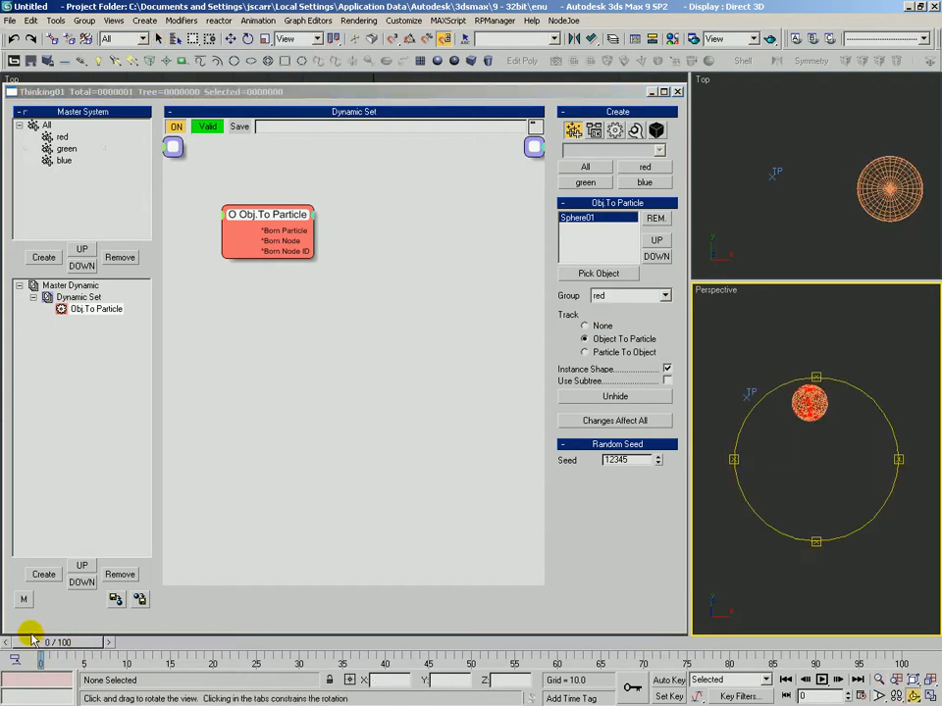
pyautogui.rightClick(737, 364)
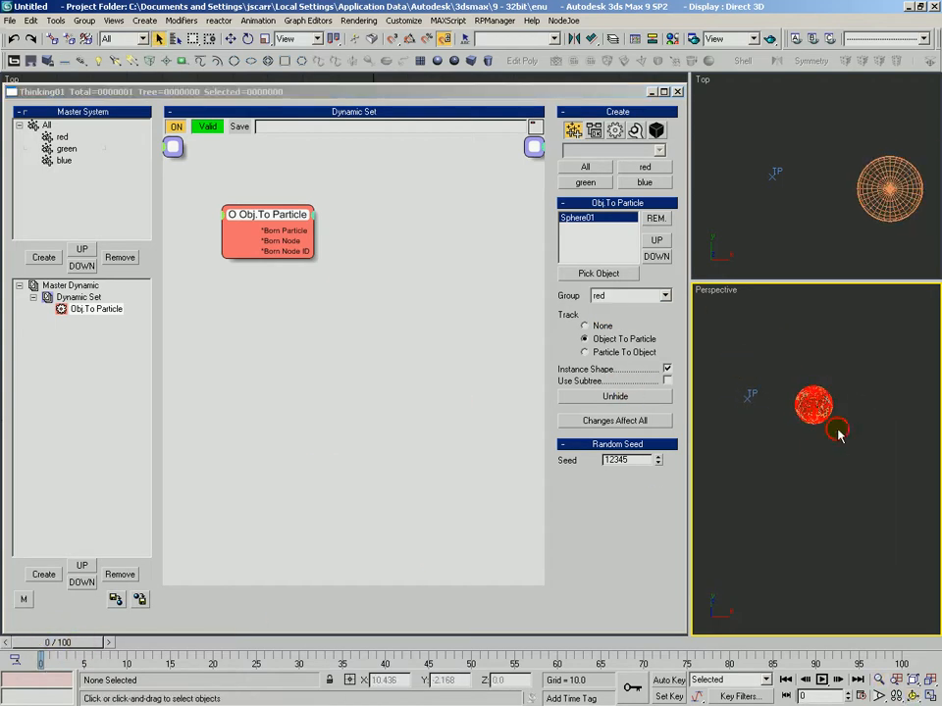
# Step: Reposition the Obj.To Particle node and set Sphere01's tracking to Particle To Object with Instance Shape on
pyautogui.click(272, 222)
pyautogui.moveTo(272, 222); pyautogui.dragTo(258, 221)
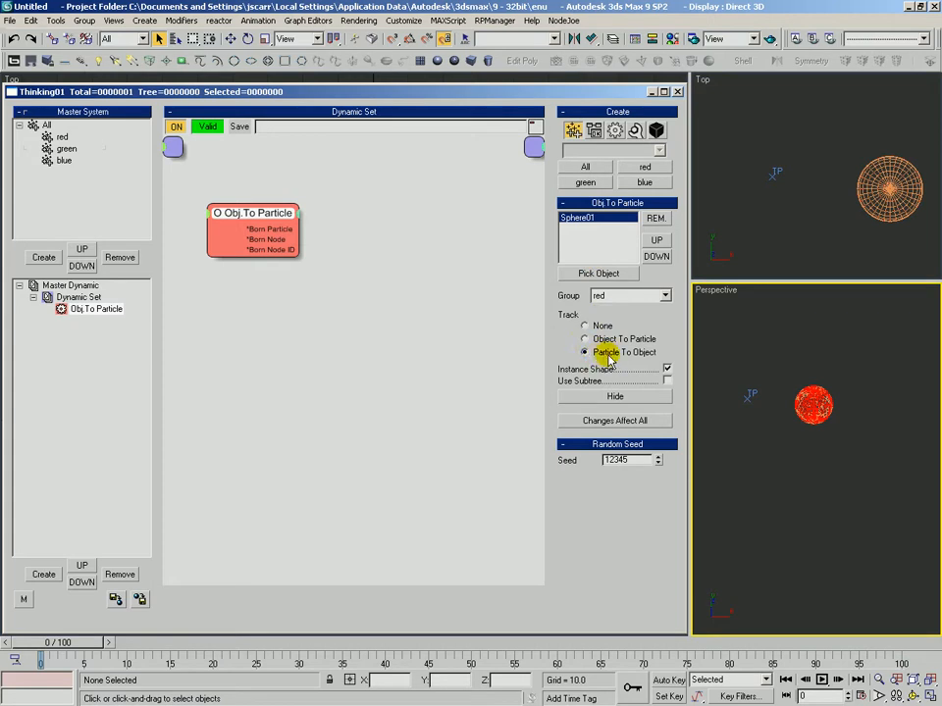
pyautogui.click(666, 369)
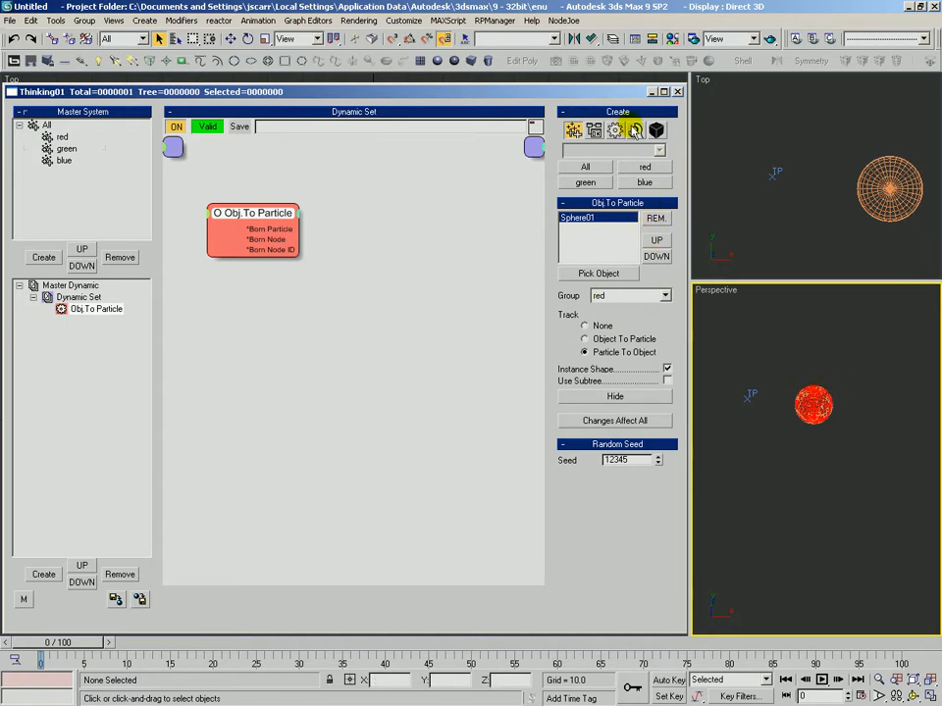
# Step: Add a Velocity operator beside Obj.To Particle and feed its Particle input from the Born Particle output
pyautogui.click(615, 130)
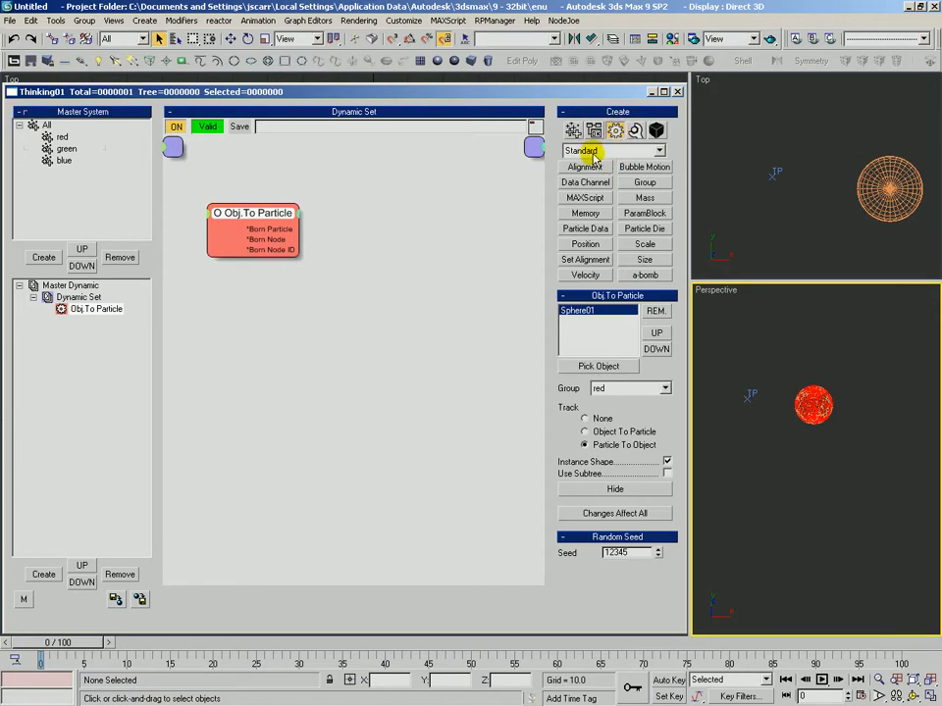
pyautogui.click(585, 275)
pyautogui.click(412, 228)
pyautogui.moveTo(412, 229); pyautogui.dragTo(294, 230)
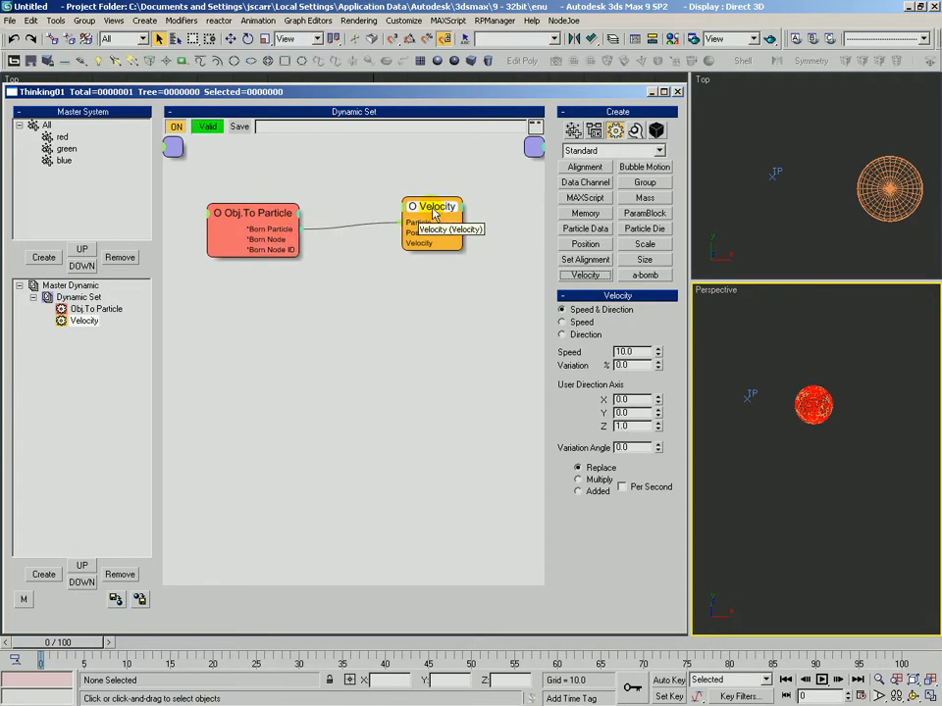
pyautogui.moveTo(432, 214); pyautogui.dragTo(423, 221)
# Step: Set the Velocity direction axis to Y -1 and Z 0, and its speed to 14
pyautogui.click(632, 412)
pyautogui.write('-1')
pyautogui.press('Tab')
pyautogui.write('0')
pyautogui.press('Tab')
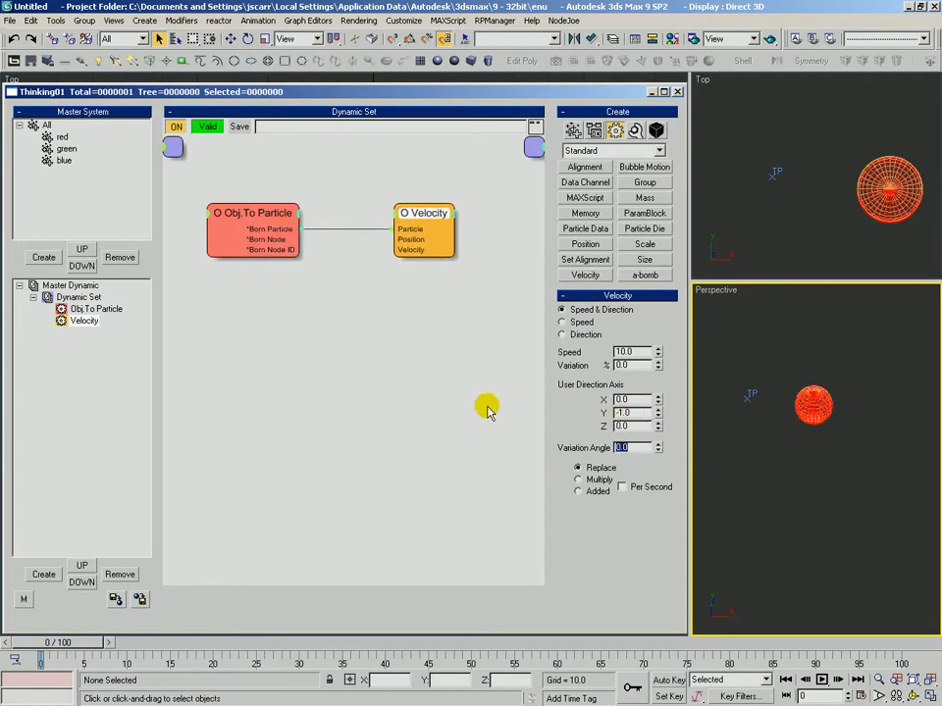
pyautogui.moveTo(657, 353); pyautogui.dragTo(655, 320)
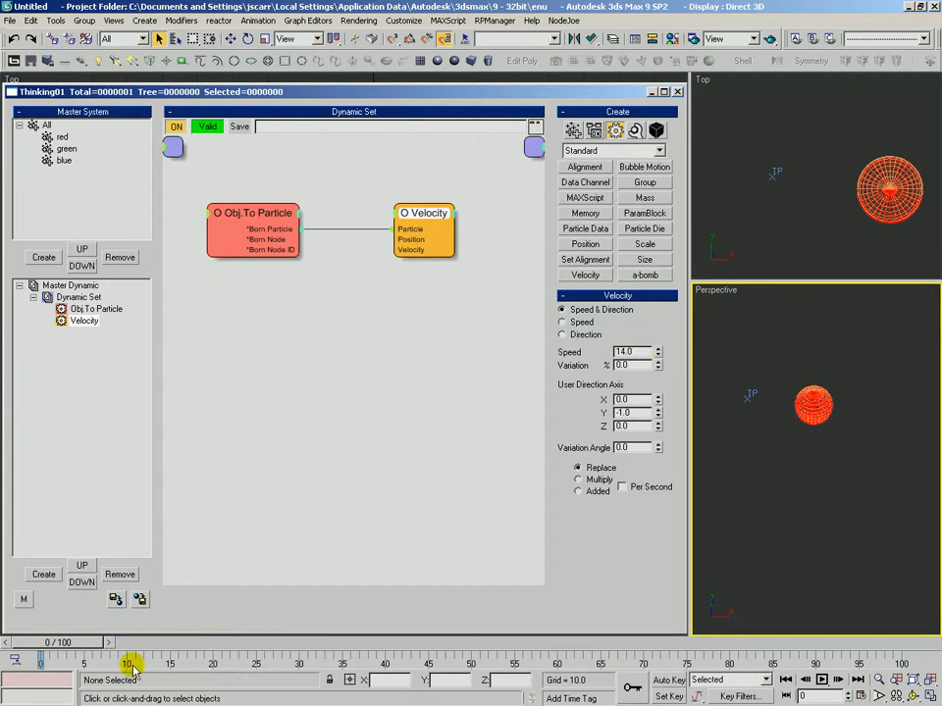
# Step: Scrub the timeline to frame 61 to examine how Sphere01 and its particle move together in the Top and Perspective views
pyautogui.moveTo(84, 648); pyautogui.dragTo(385, 647)
pyautogui.moveTo(884, 232); pyautogui.dragTo(852, 177, button='middle')
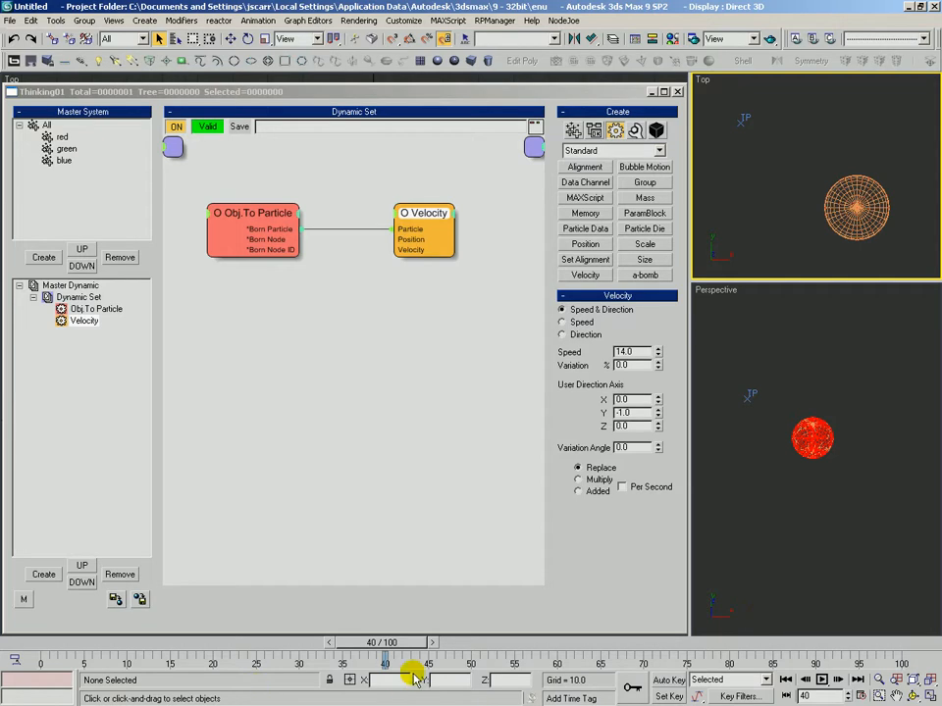
pyautogui.moveTo(412, 641); pyautogui.dragTo(571, 643)
pyautogui.keyDown('ctrl'); pyautogui.keyDown('alt'); pyautogui.moveTo(780, 457); pyautogui.dragTo(849, 409, button='middle'); pyautogui.keyUp('alt'); pyautogui.keyUp('ctrl')
pyautogui.rightClick(846, 453)
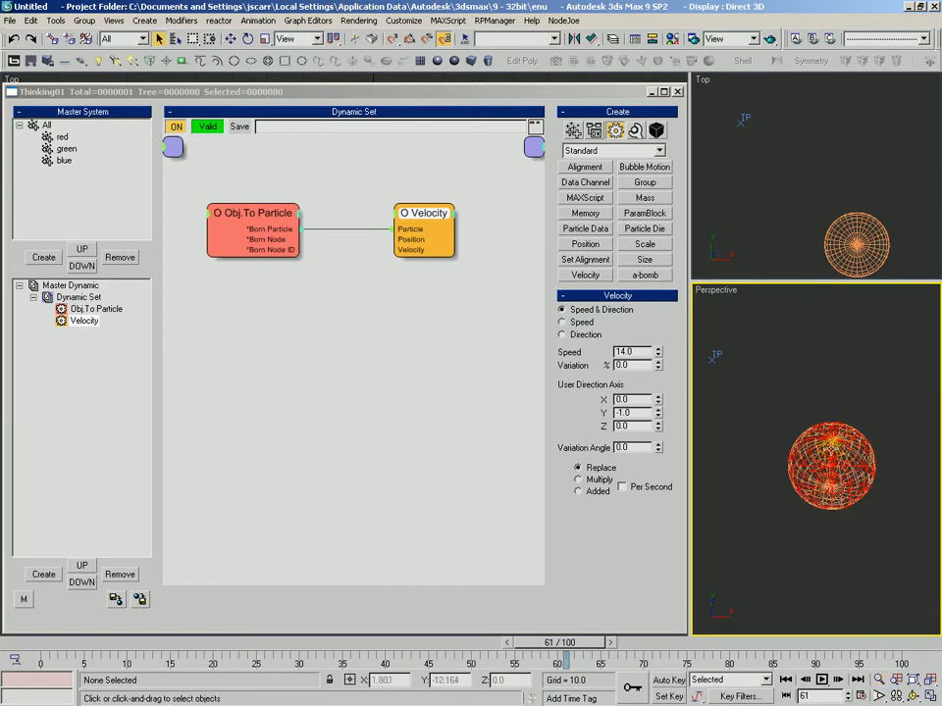
# Step: Nudge the Obj.To Particle node slightly and switch Sphere01's tracking to Object To Particle
pyautogui.click(254, 217)
pyautogui.moveTo(253, 217); pyautogui.dragTo(258, 220)
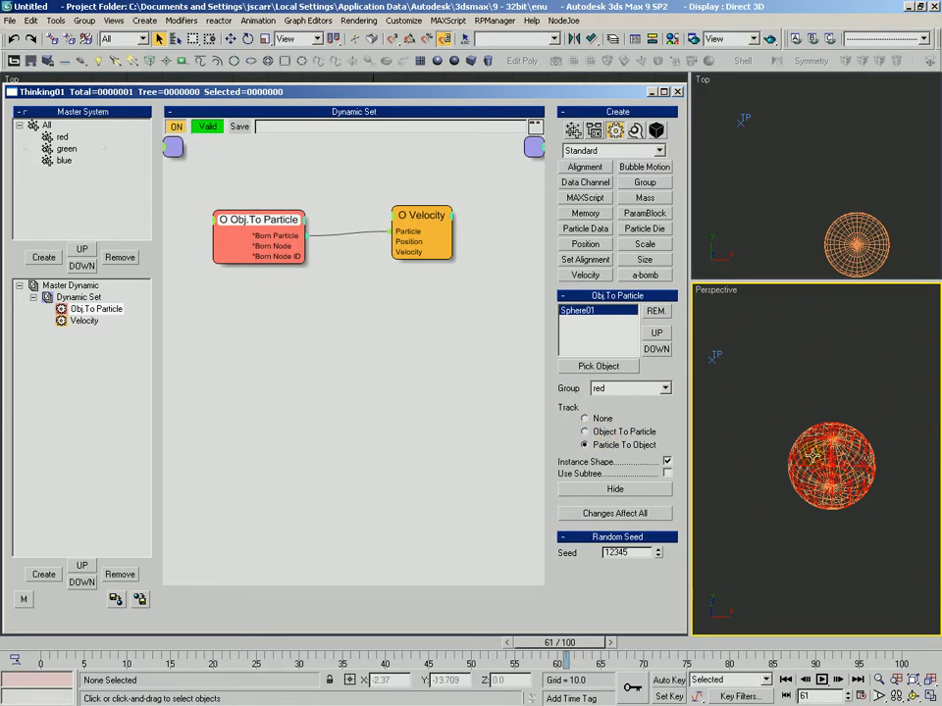
pyautogui.click(584, 431)
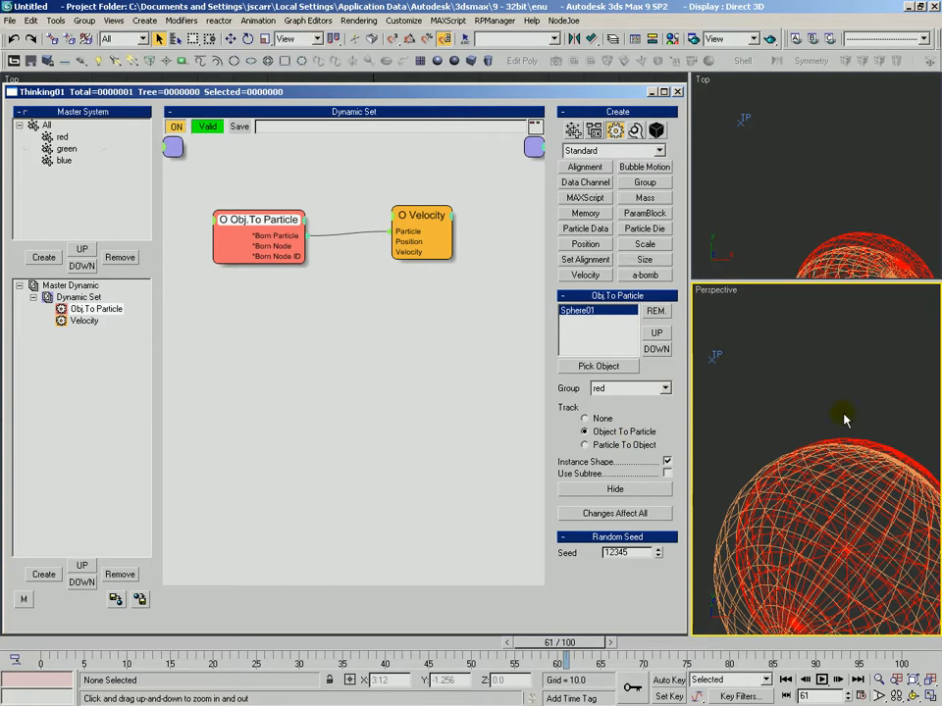
pyautogui.hotkey('alt', 'z')
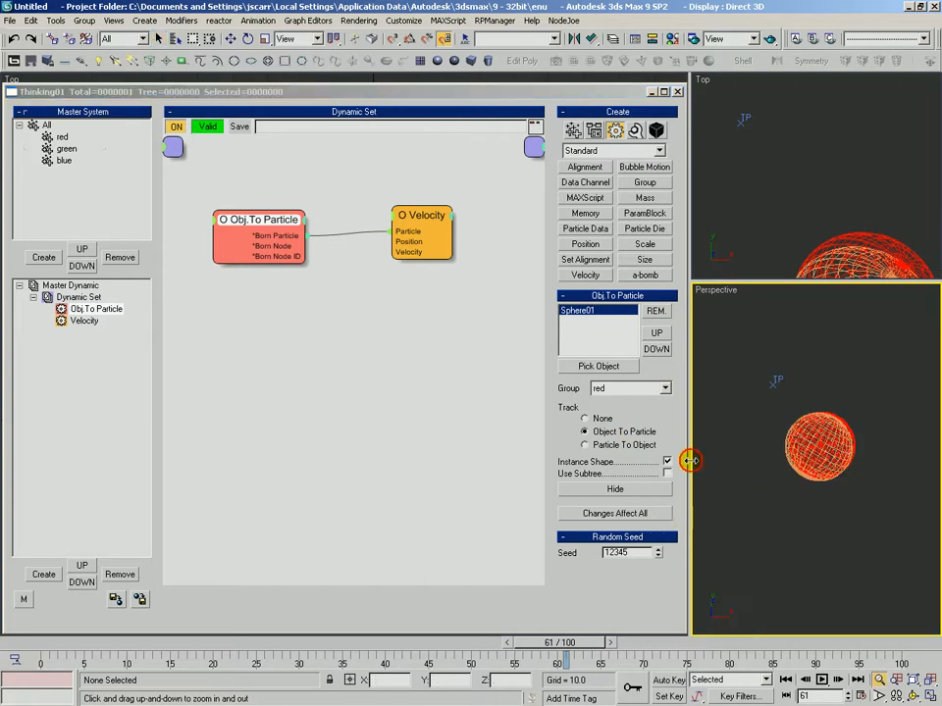
# Step: Set Sphere01's tracking back to Particle To Object for comparison in the Perspective view, and finally set it to None
pyautogui.click(585, 445)
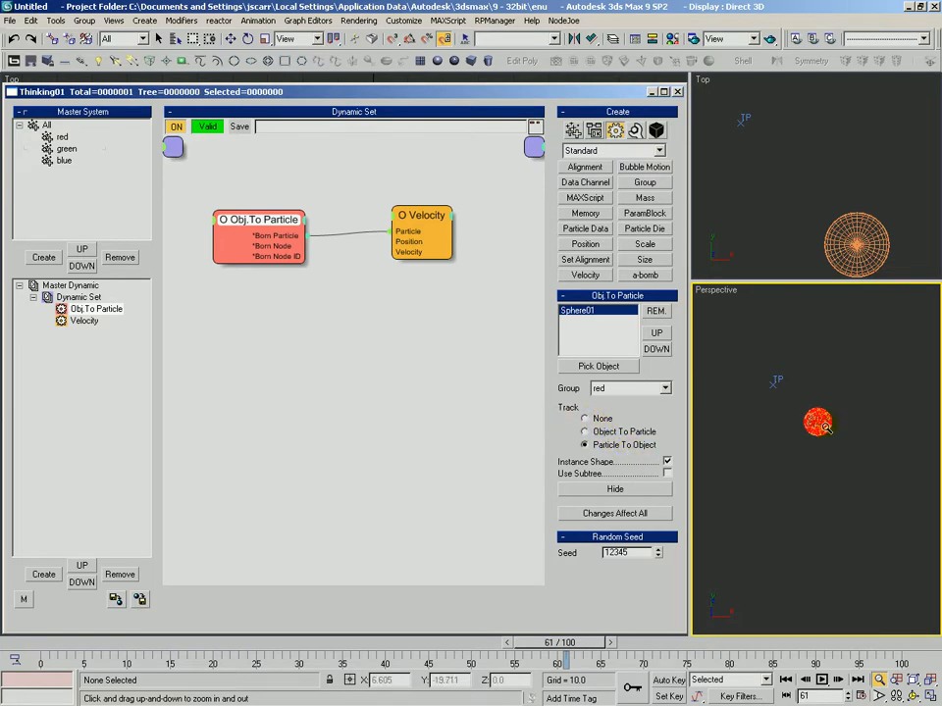
pyautogui.moveTo(822, 394); pyautogui.dragTo(814, 373)
pyautogui.rightClick(811, 366)
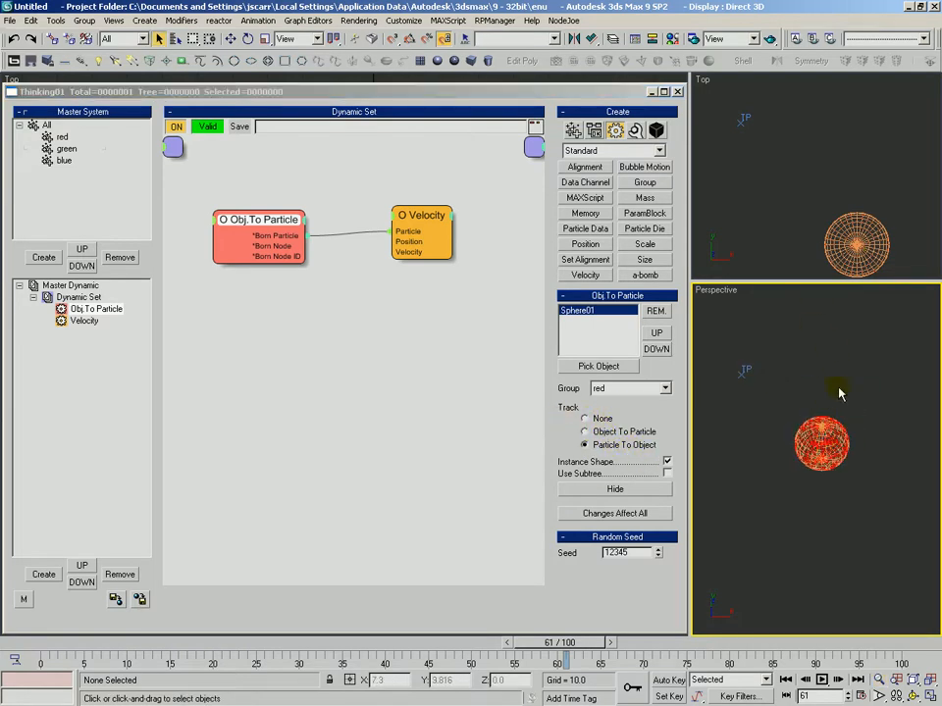
pyautogui.click(584, 418)
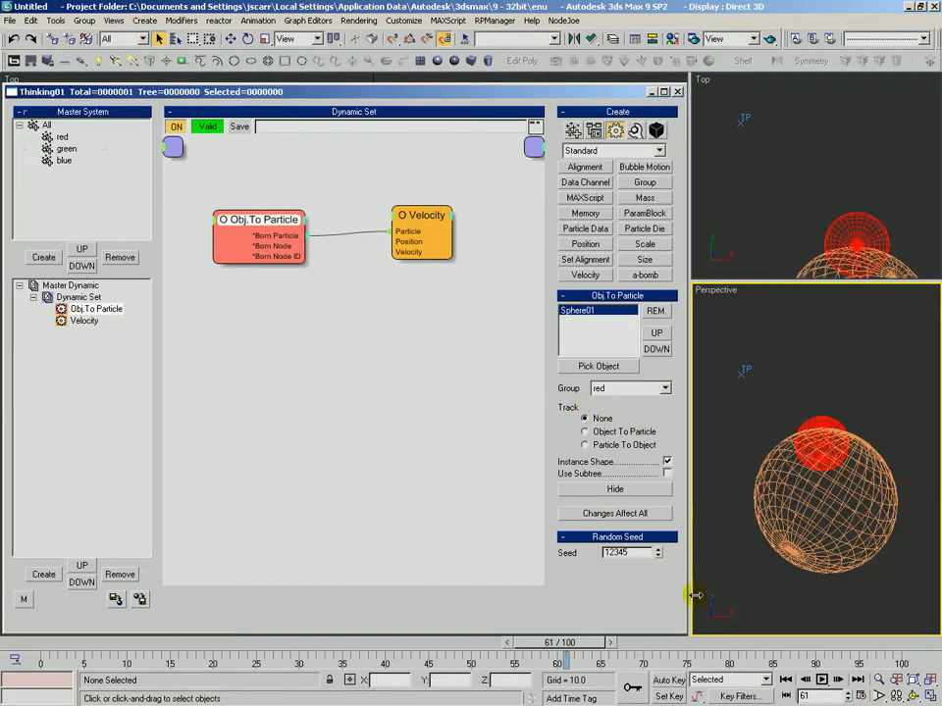